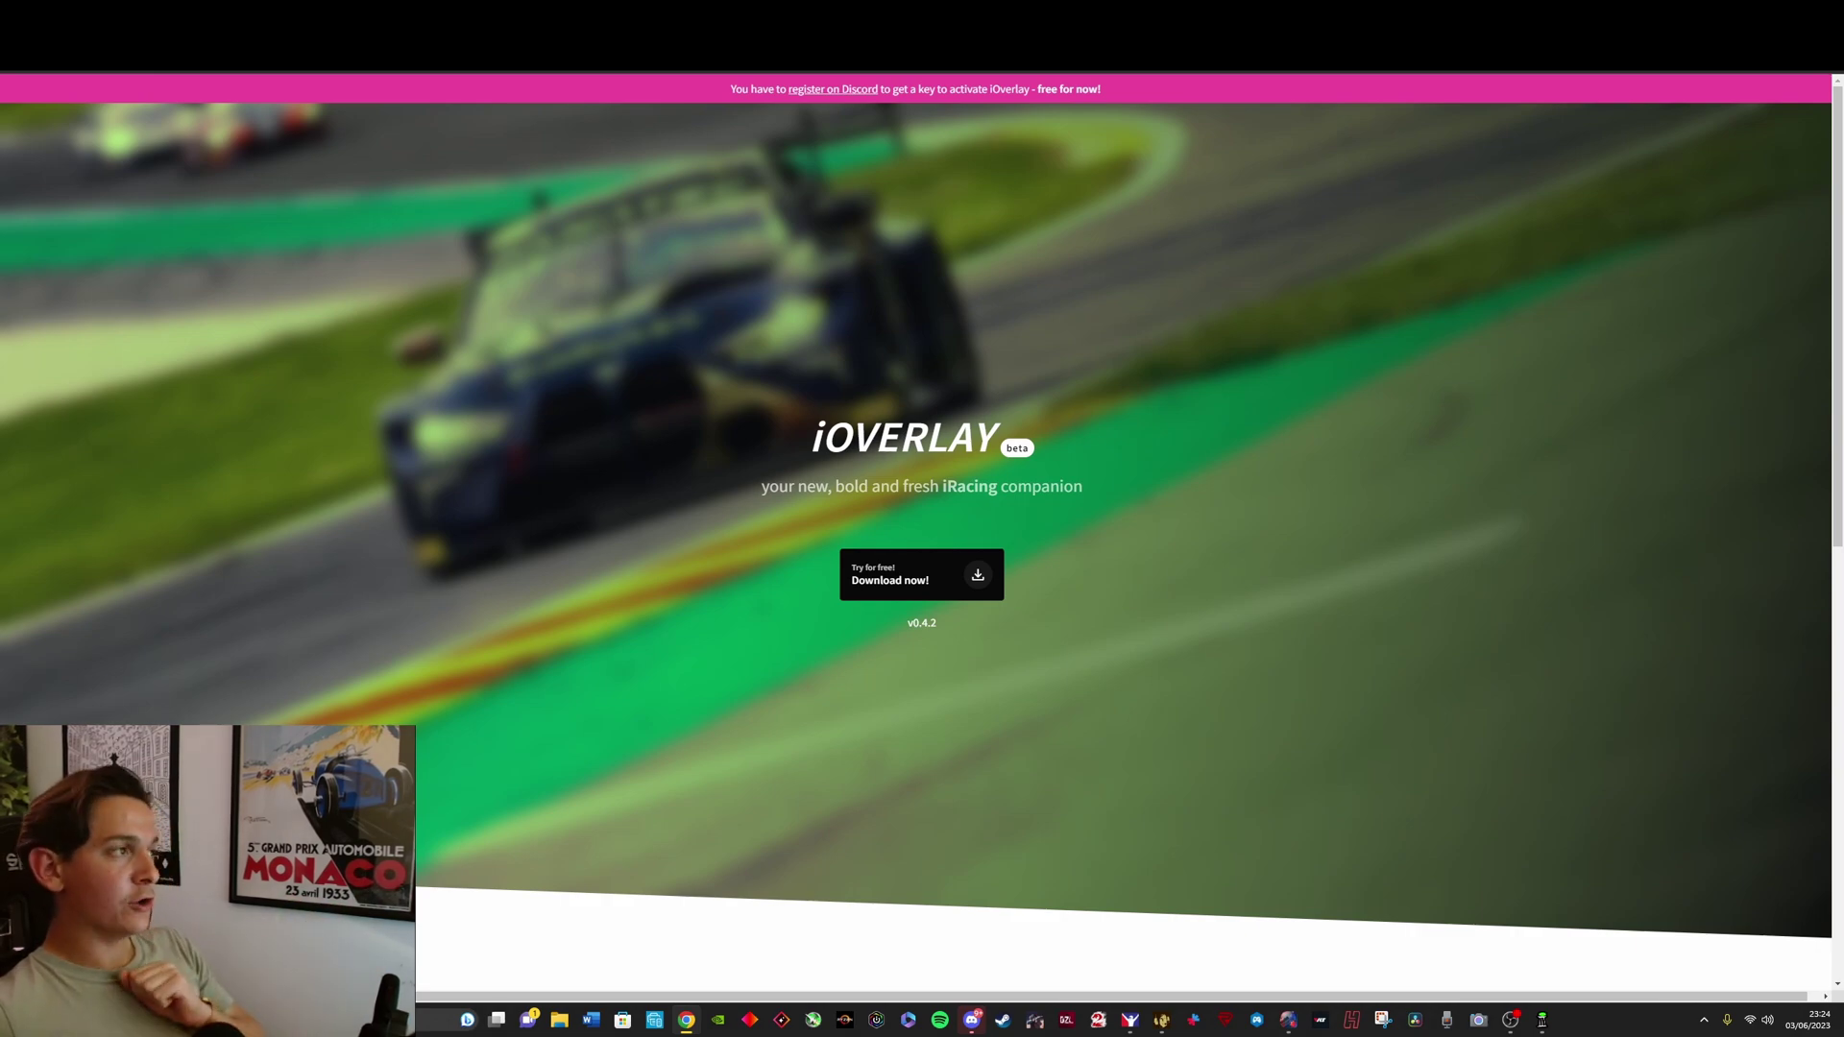
Review the iOverlay web page, including the list of included features and the license key instructions.
scroll(849, 292, "down", 1)
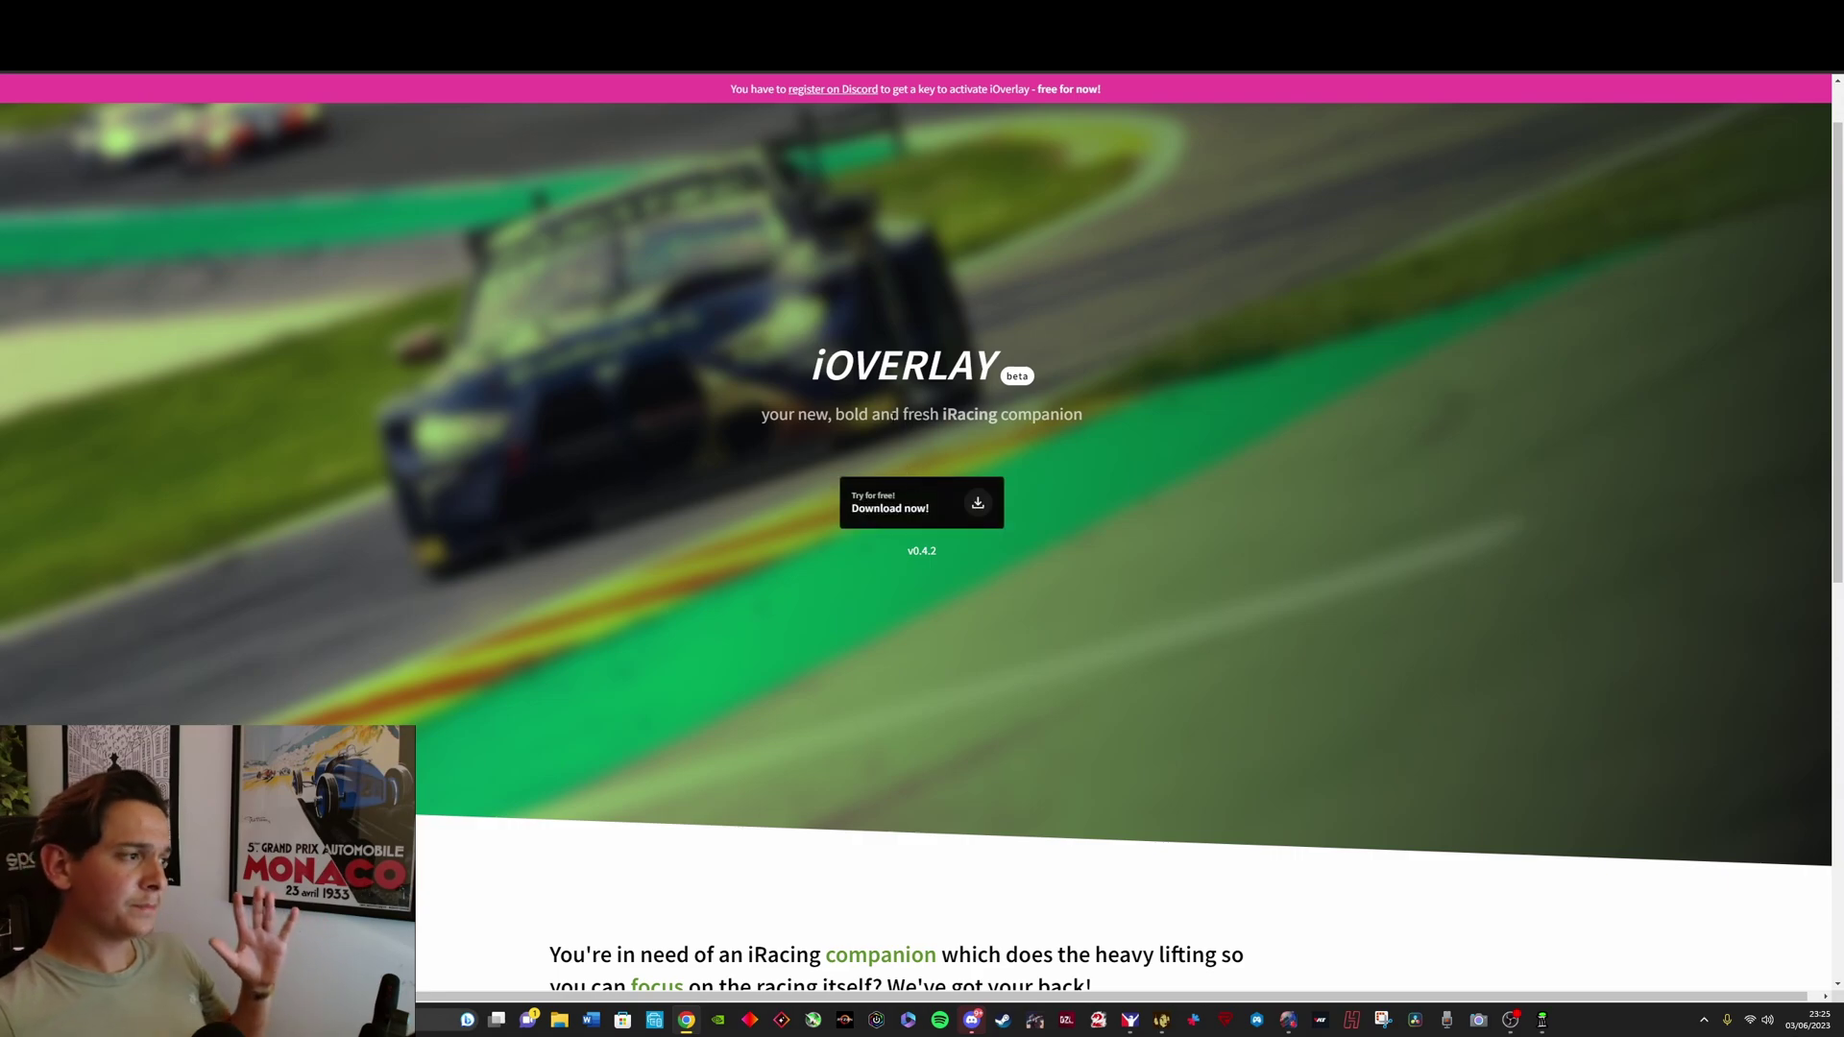
scroll(620, 328, "down", 6)
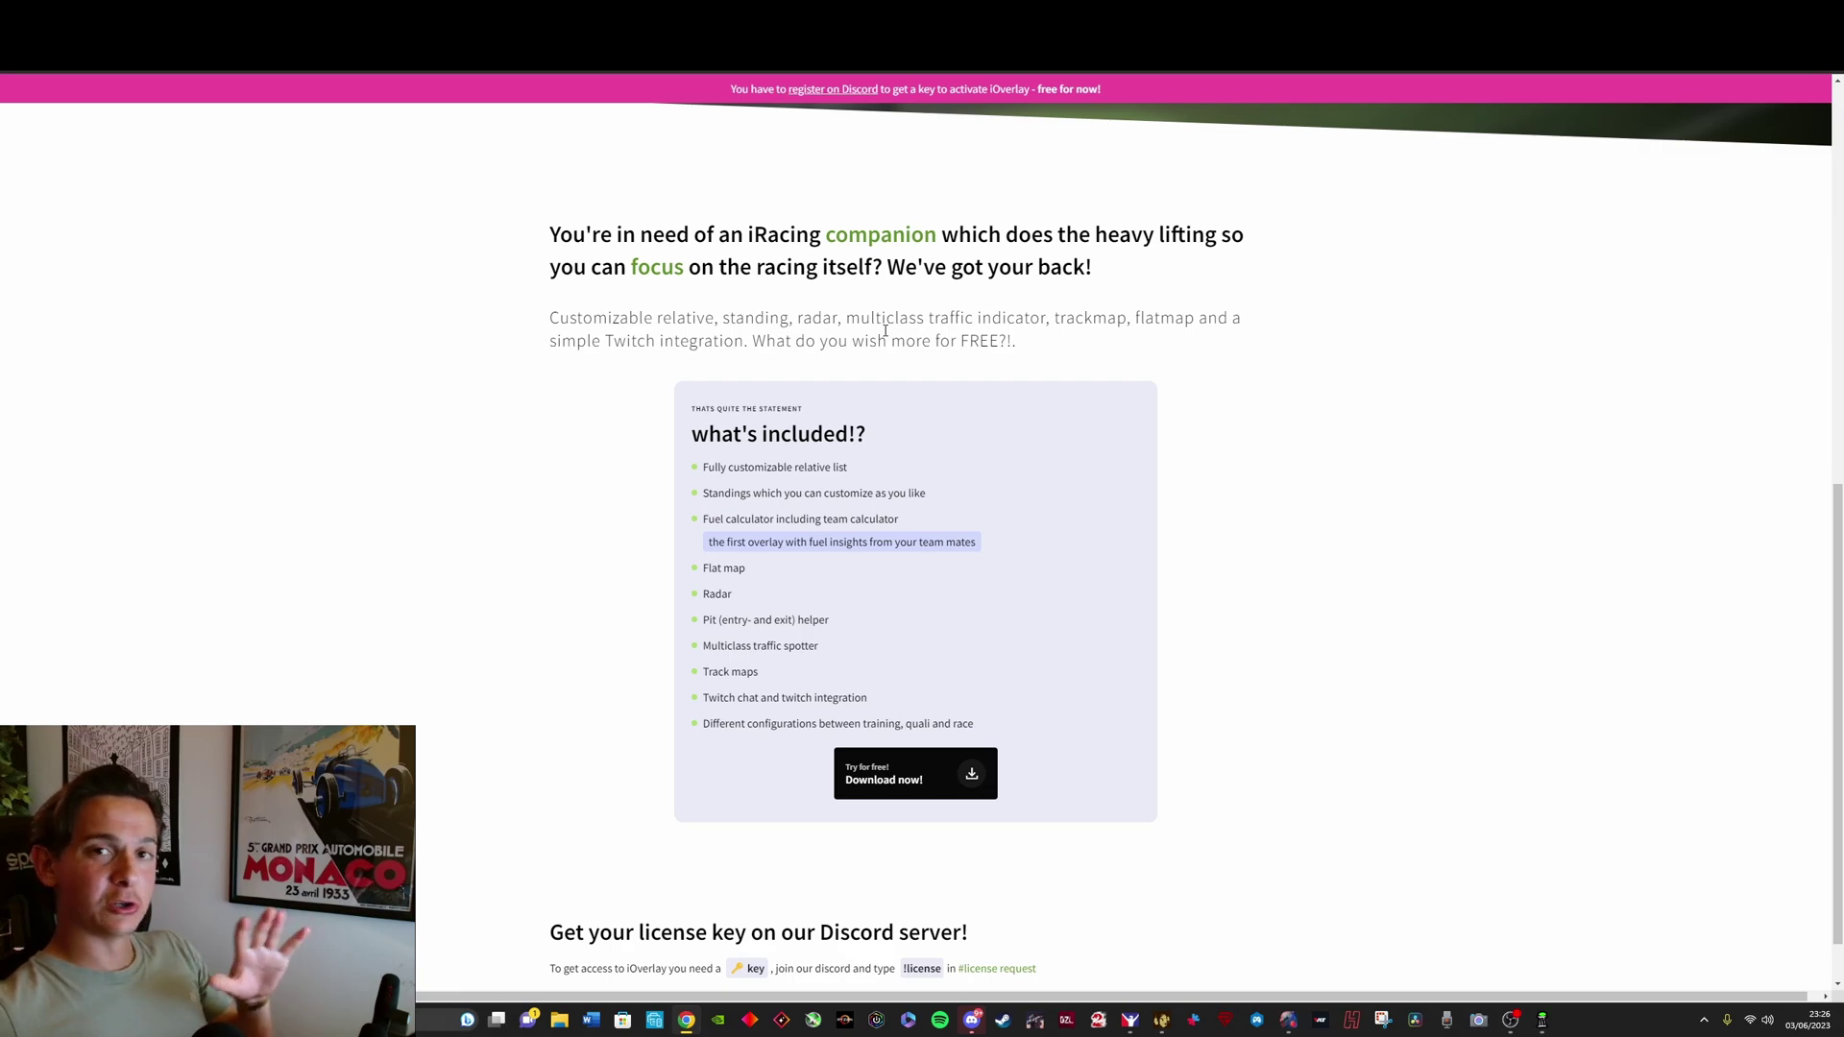
scroll(885, 331, "down", 1)
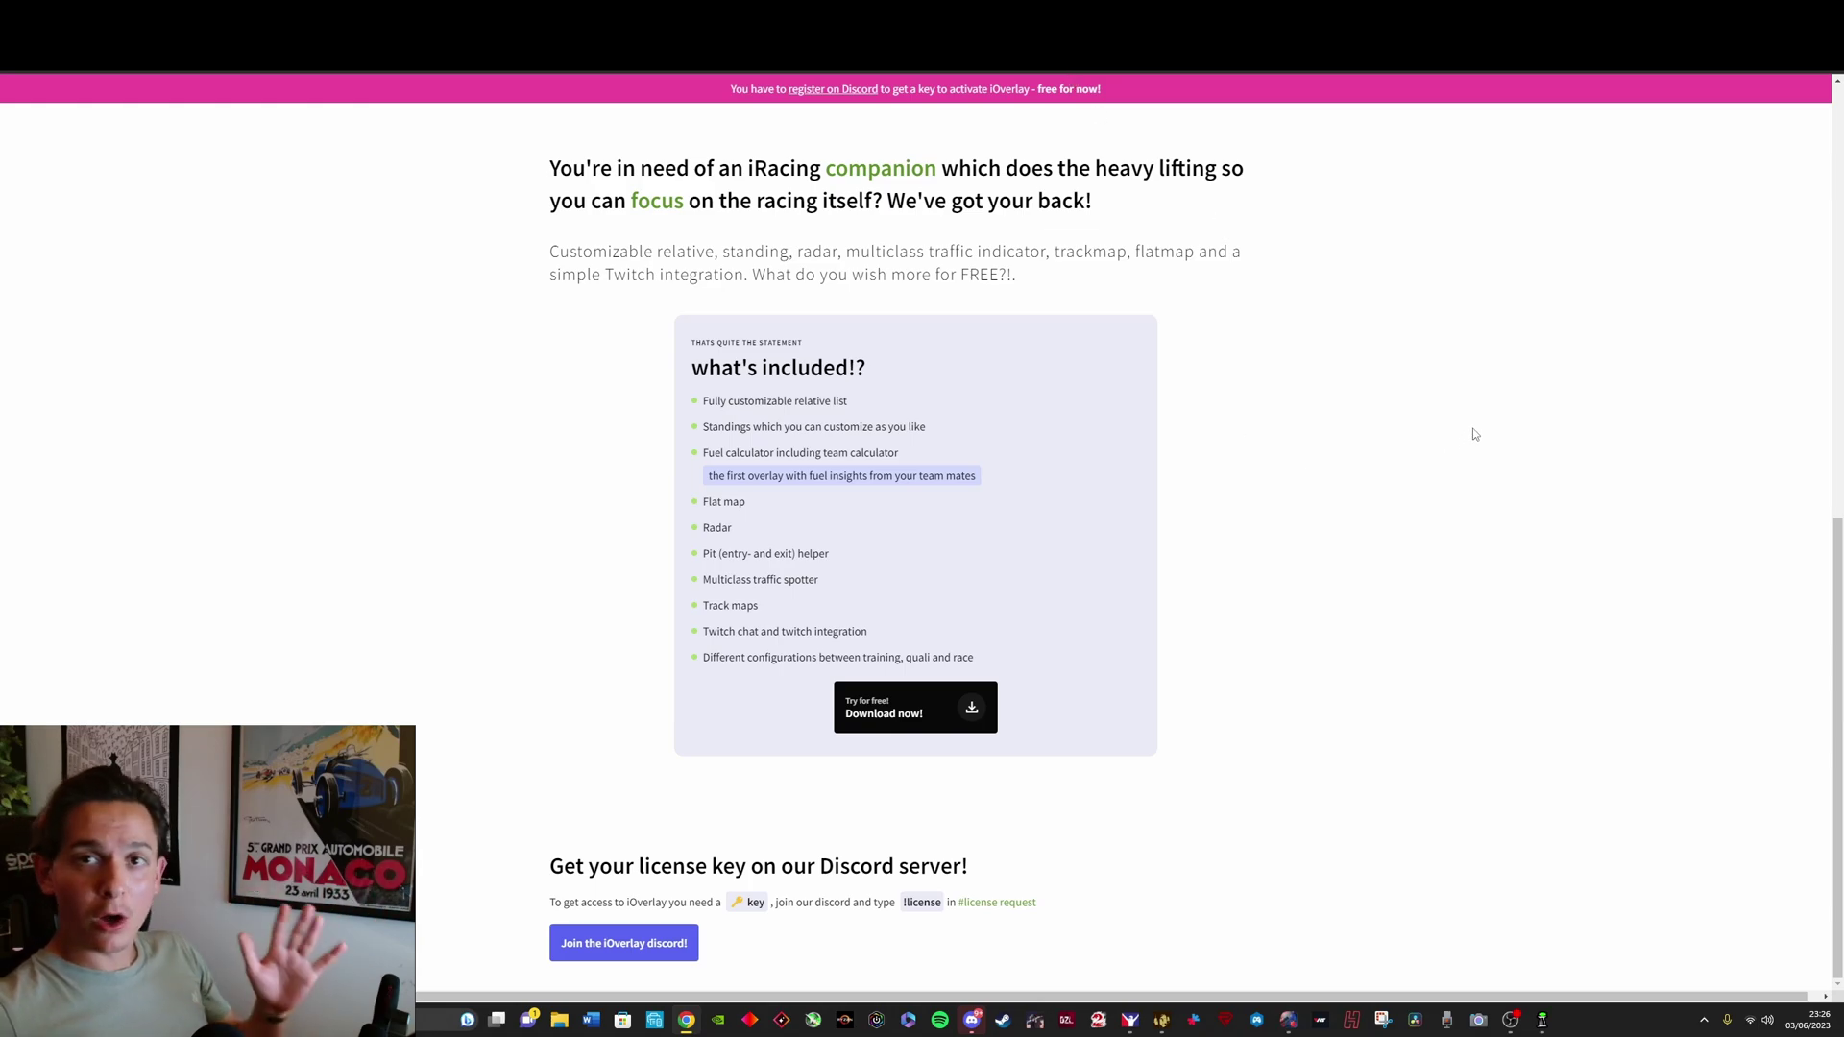
scroll(1289, 239, "up", 10)
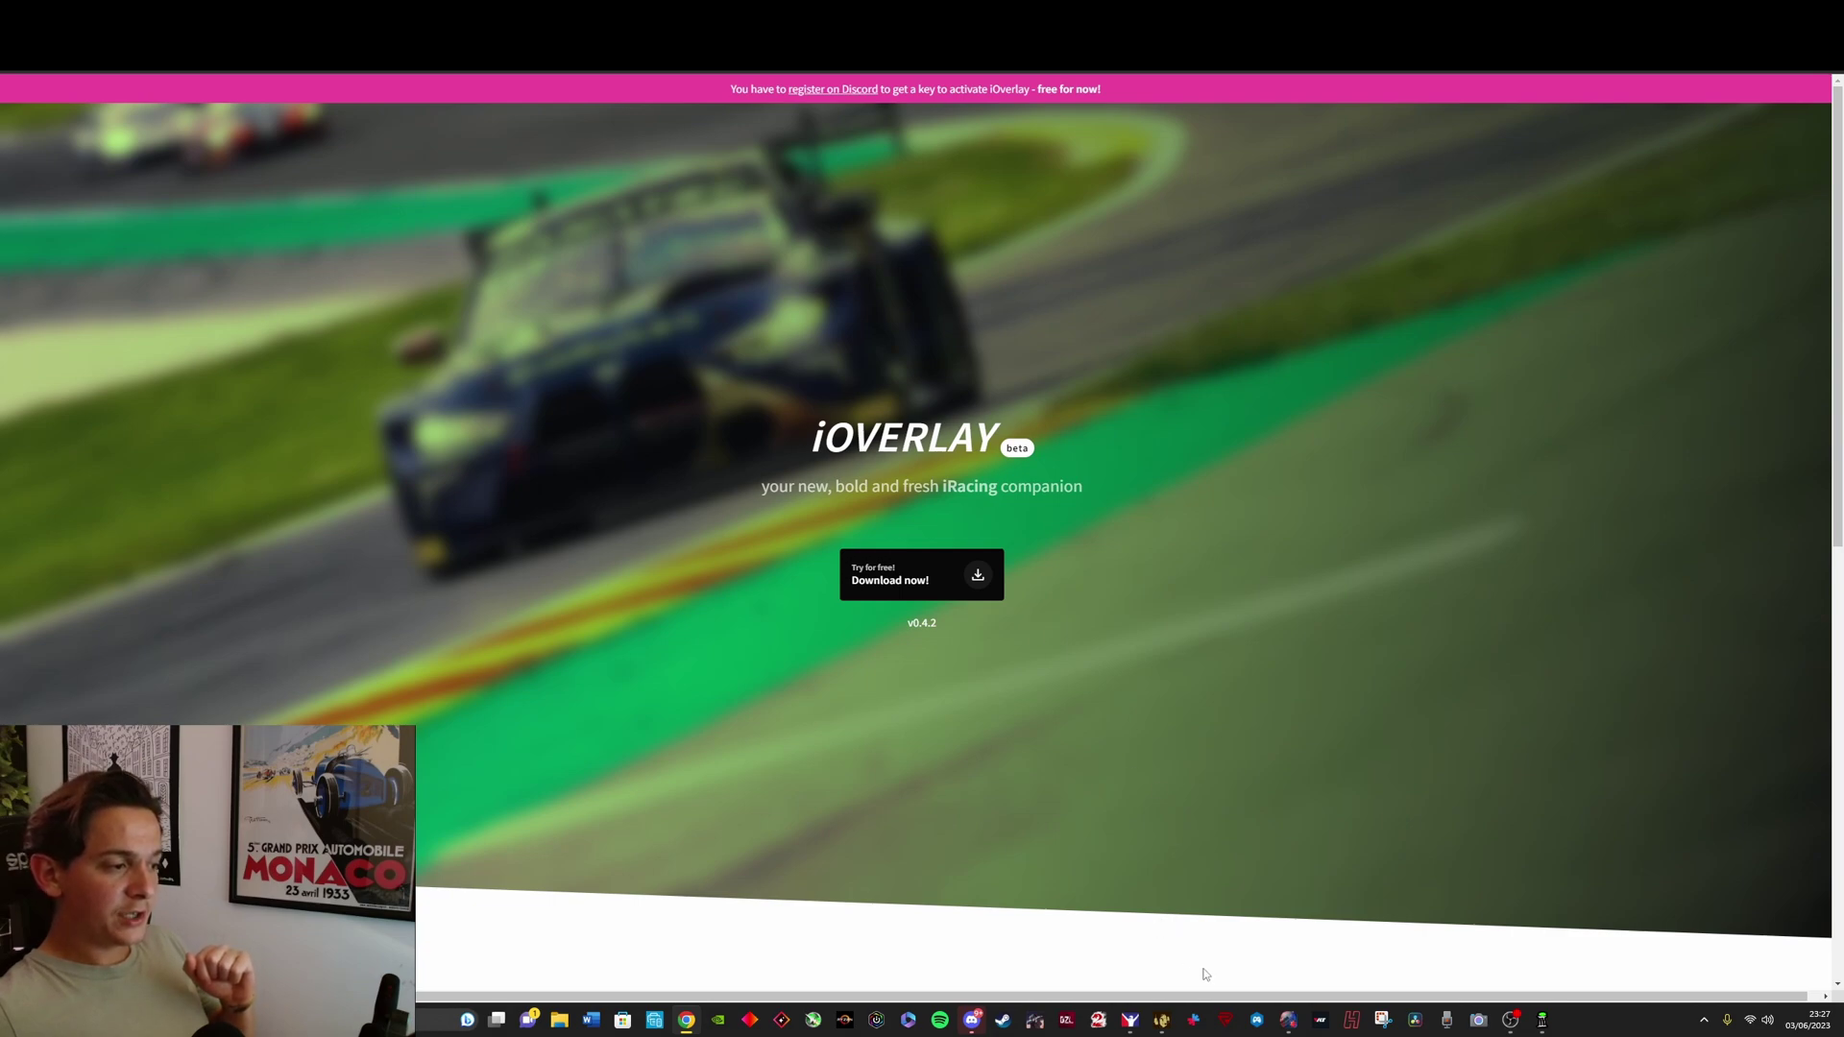
Switch to Discord and open the license-requests channel on the iOverlay server.
left_click(1705, 1021)
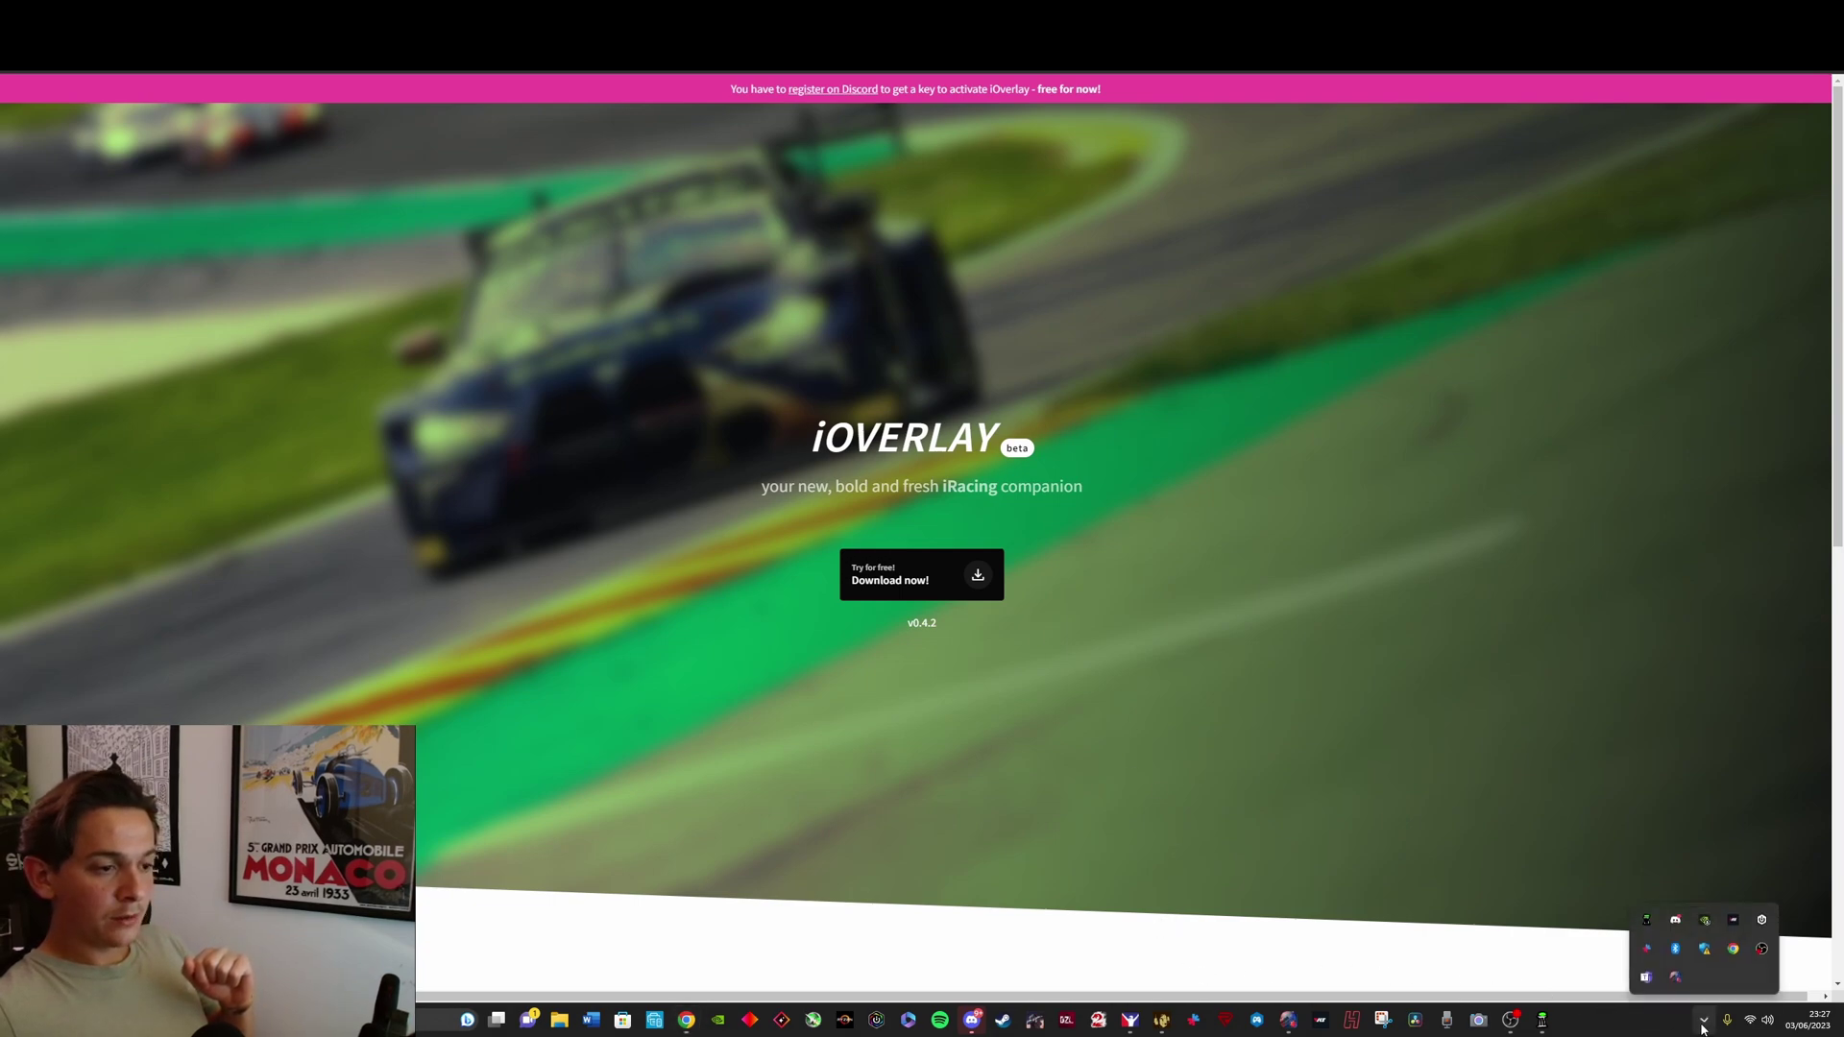
left_click(1675, 919)
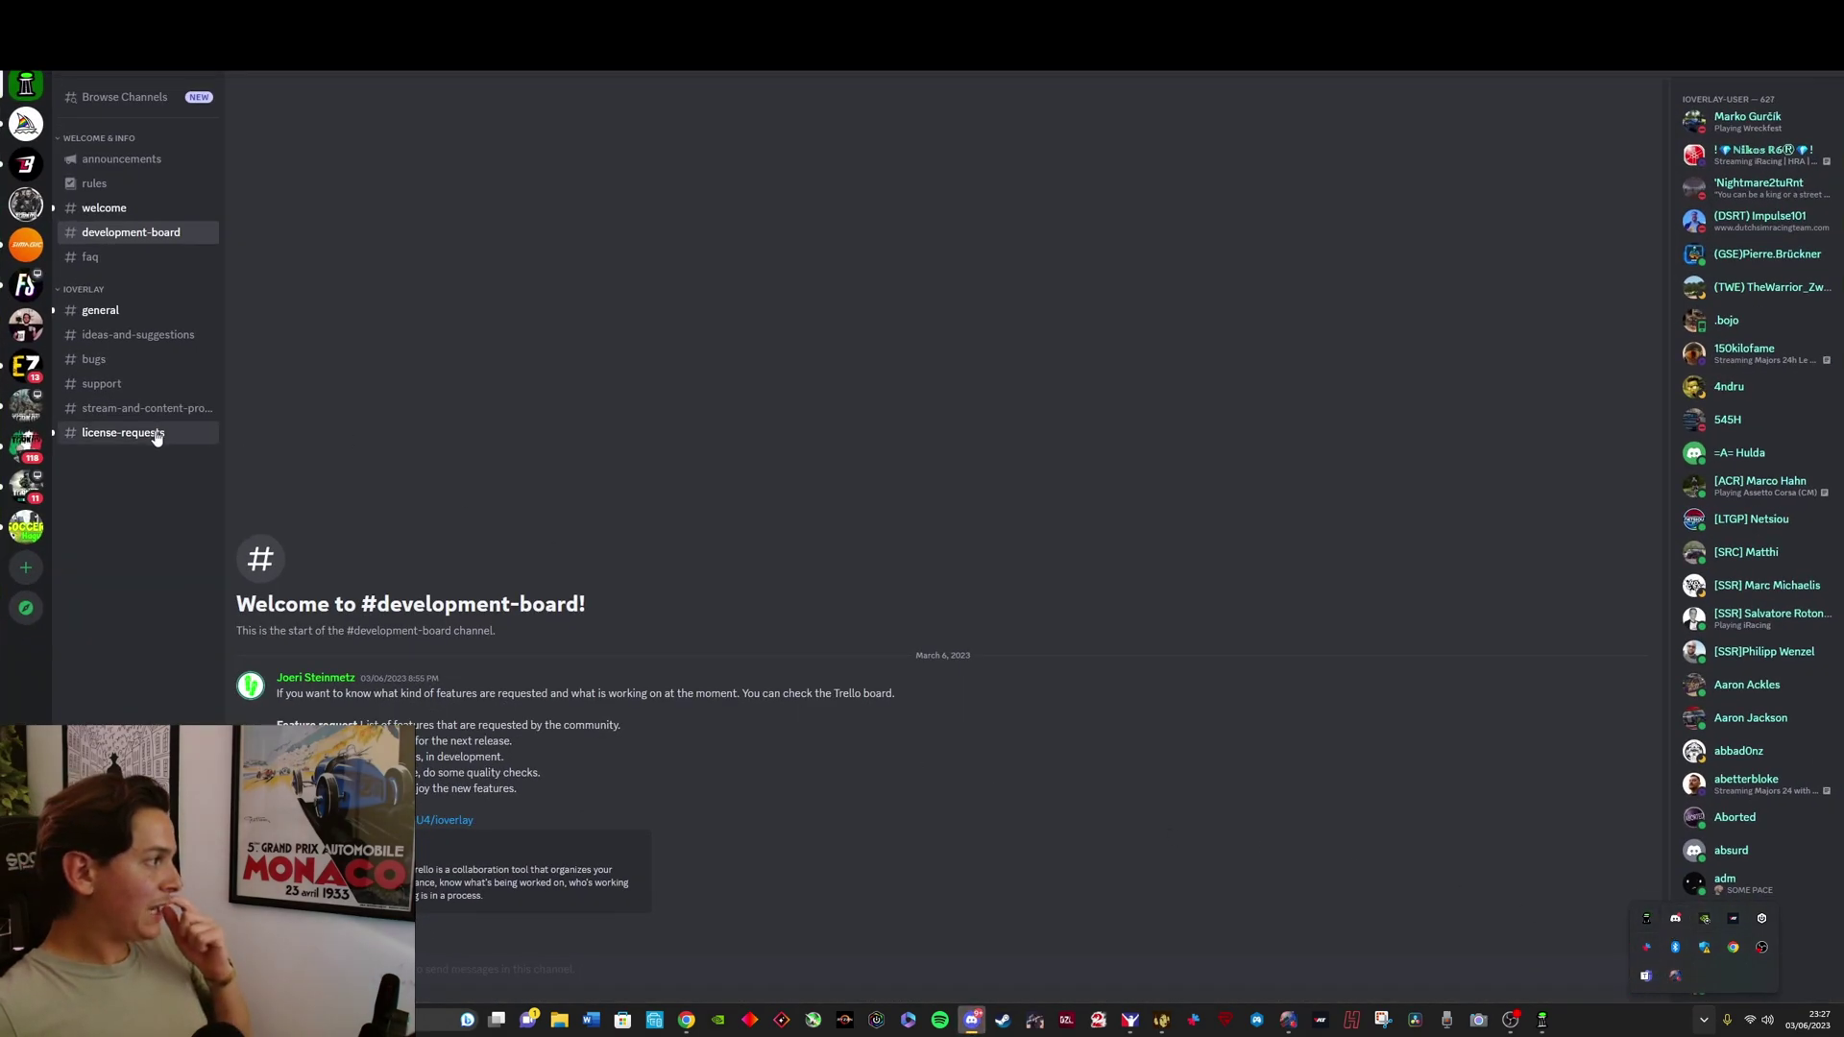
left_click(157, 434)
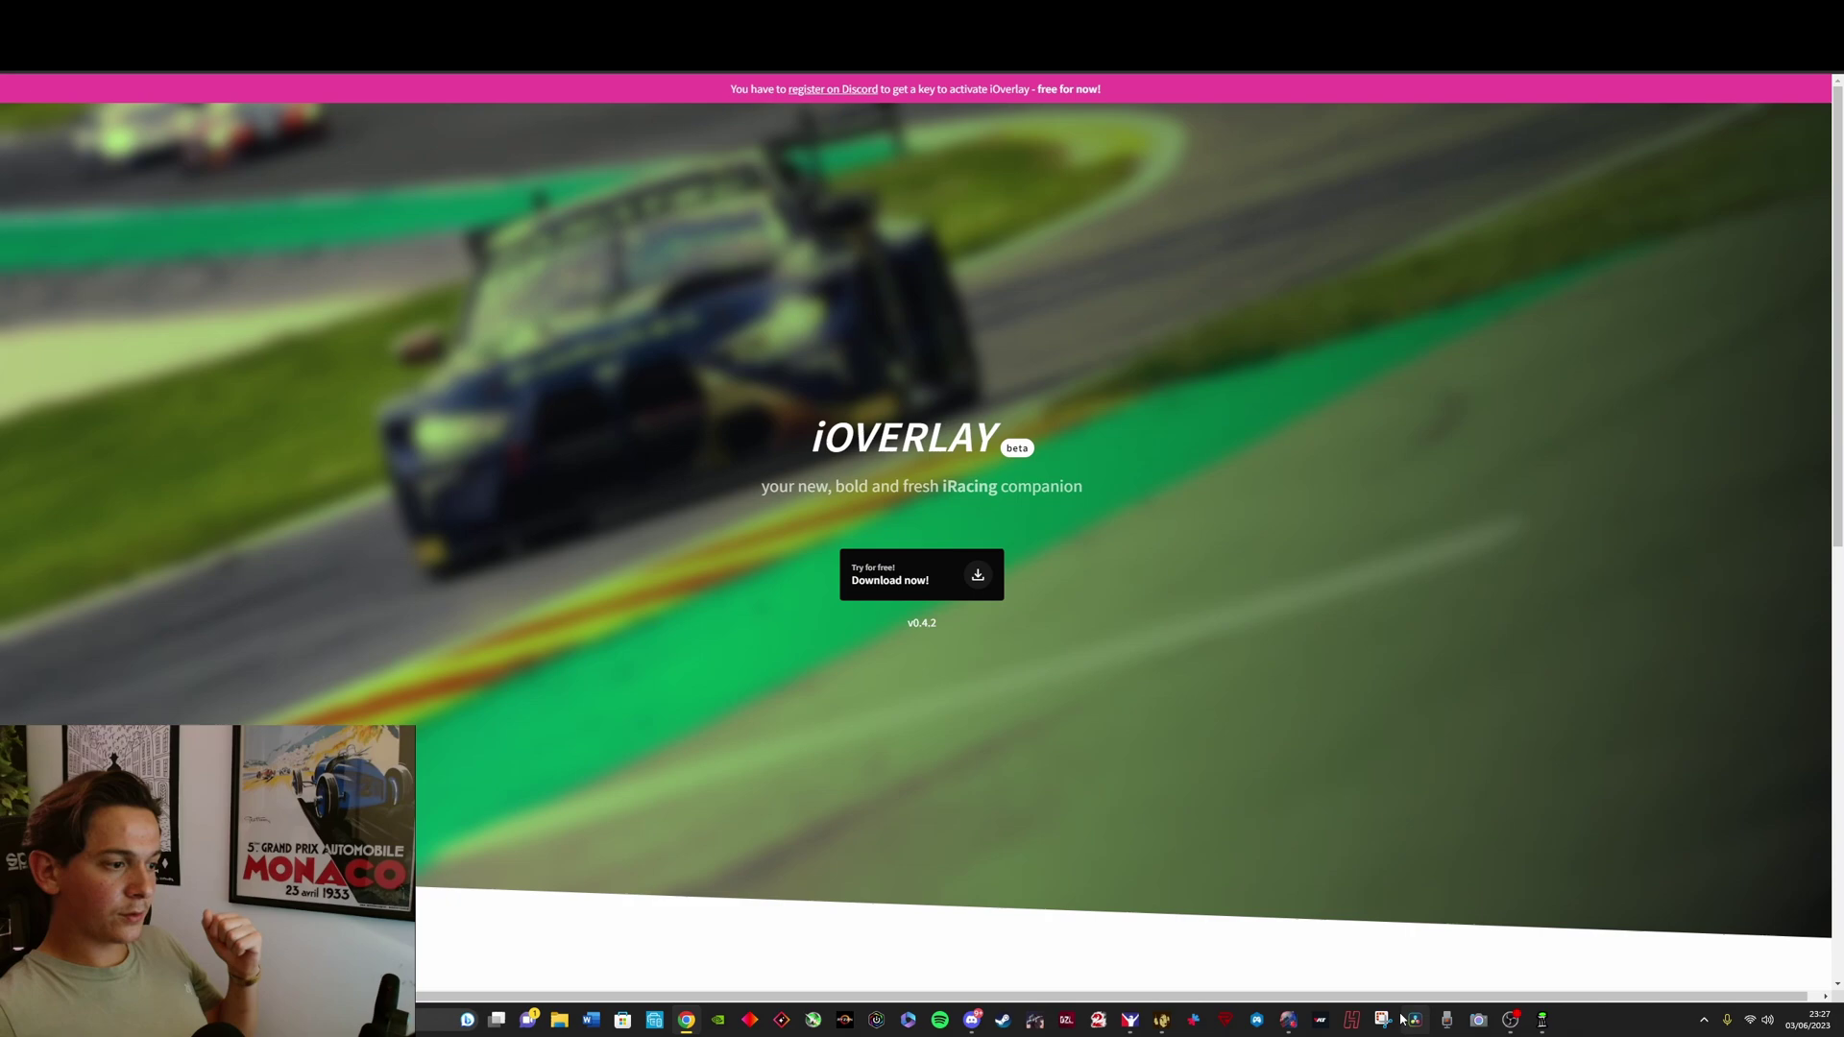
Switch to the iOverlay settings and review the General page, from font and opacity to the startup and hardware options.
left_click(1545, 1023)
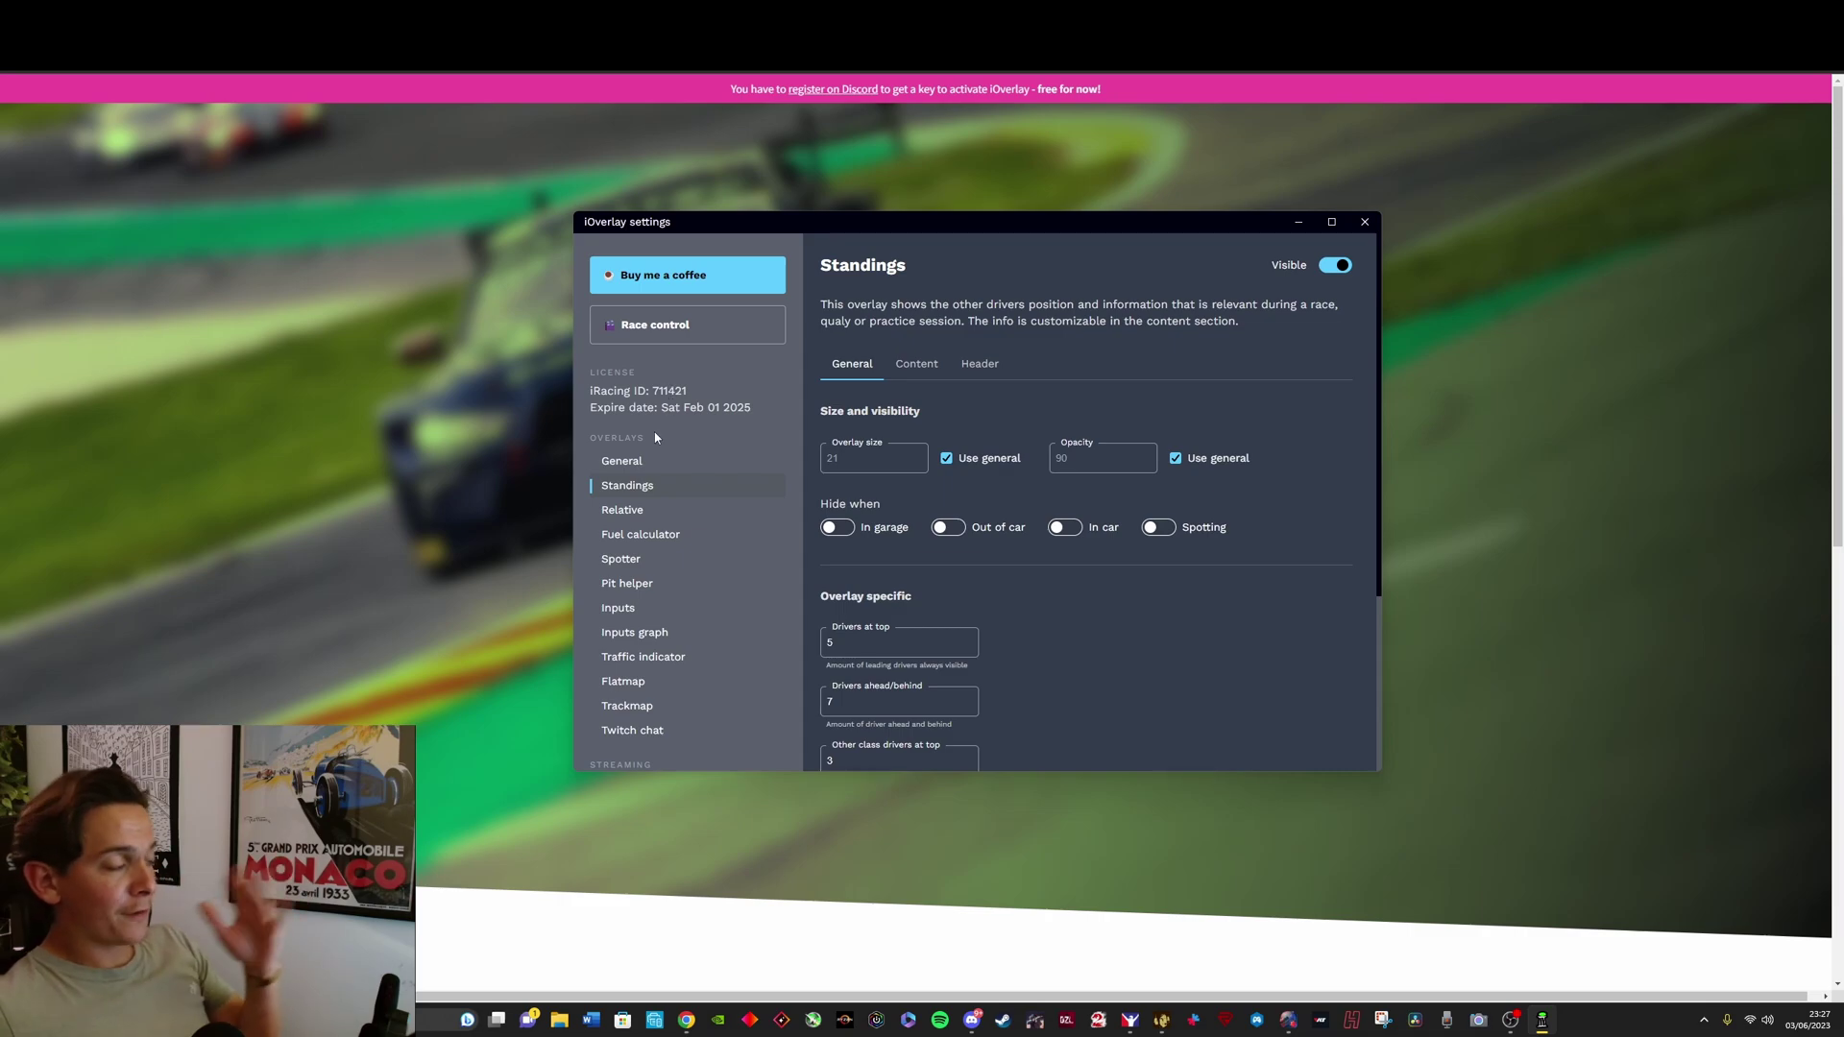
left_click(667, 465)
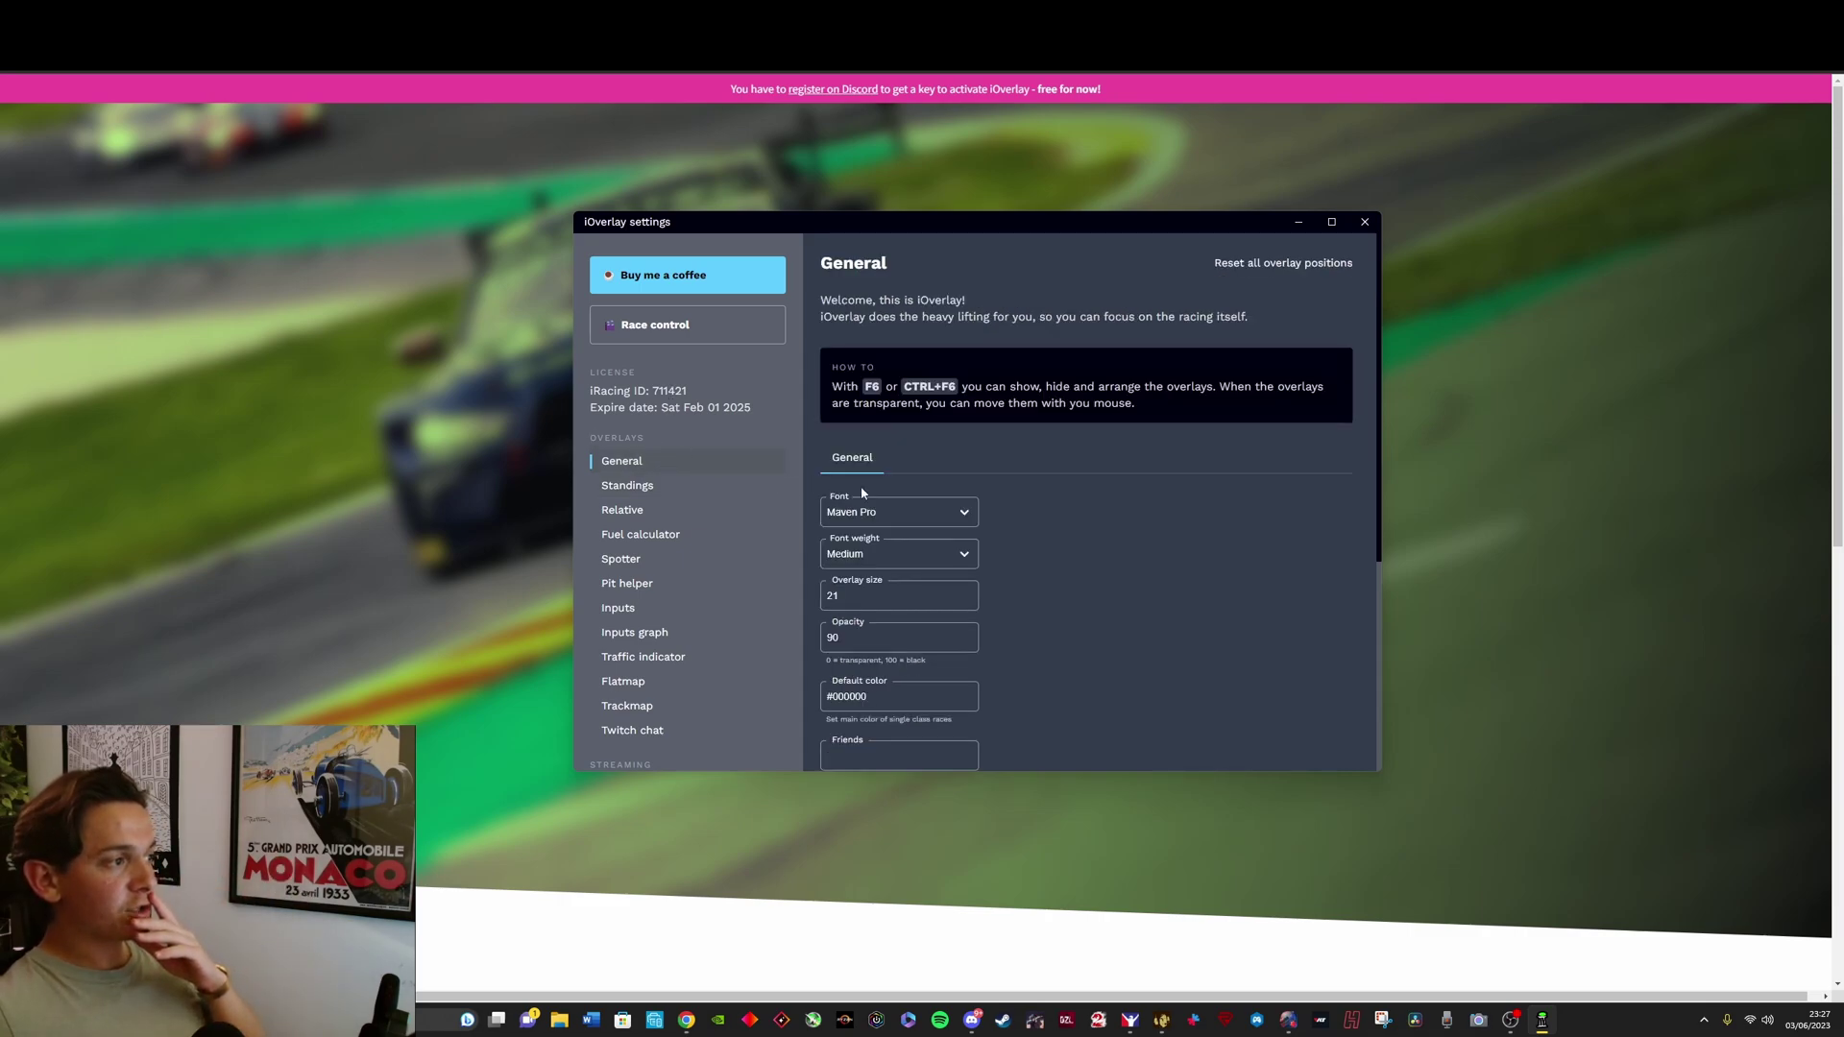
scroll(942, 449, "down", 1)
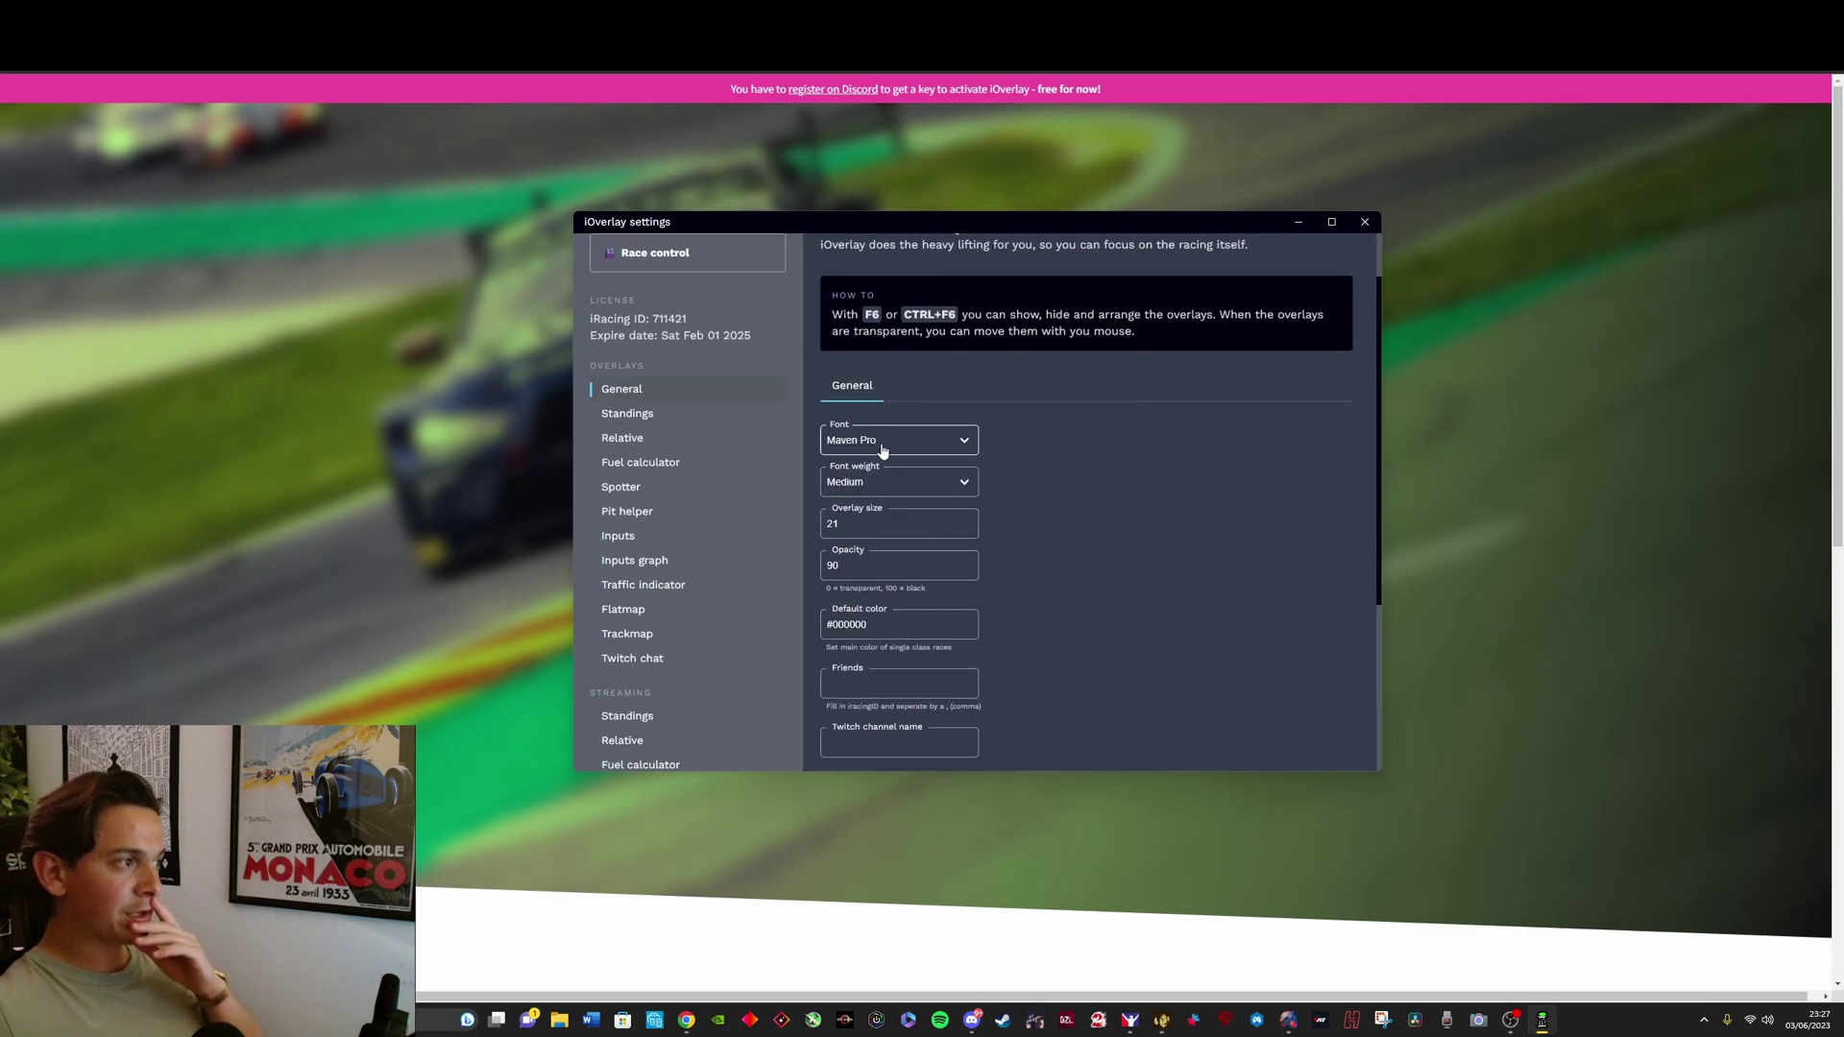
scroll(936, 441, "down", 1)
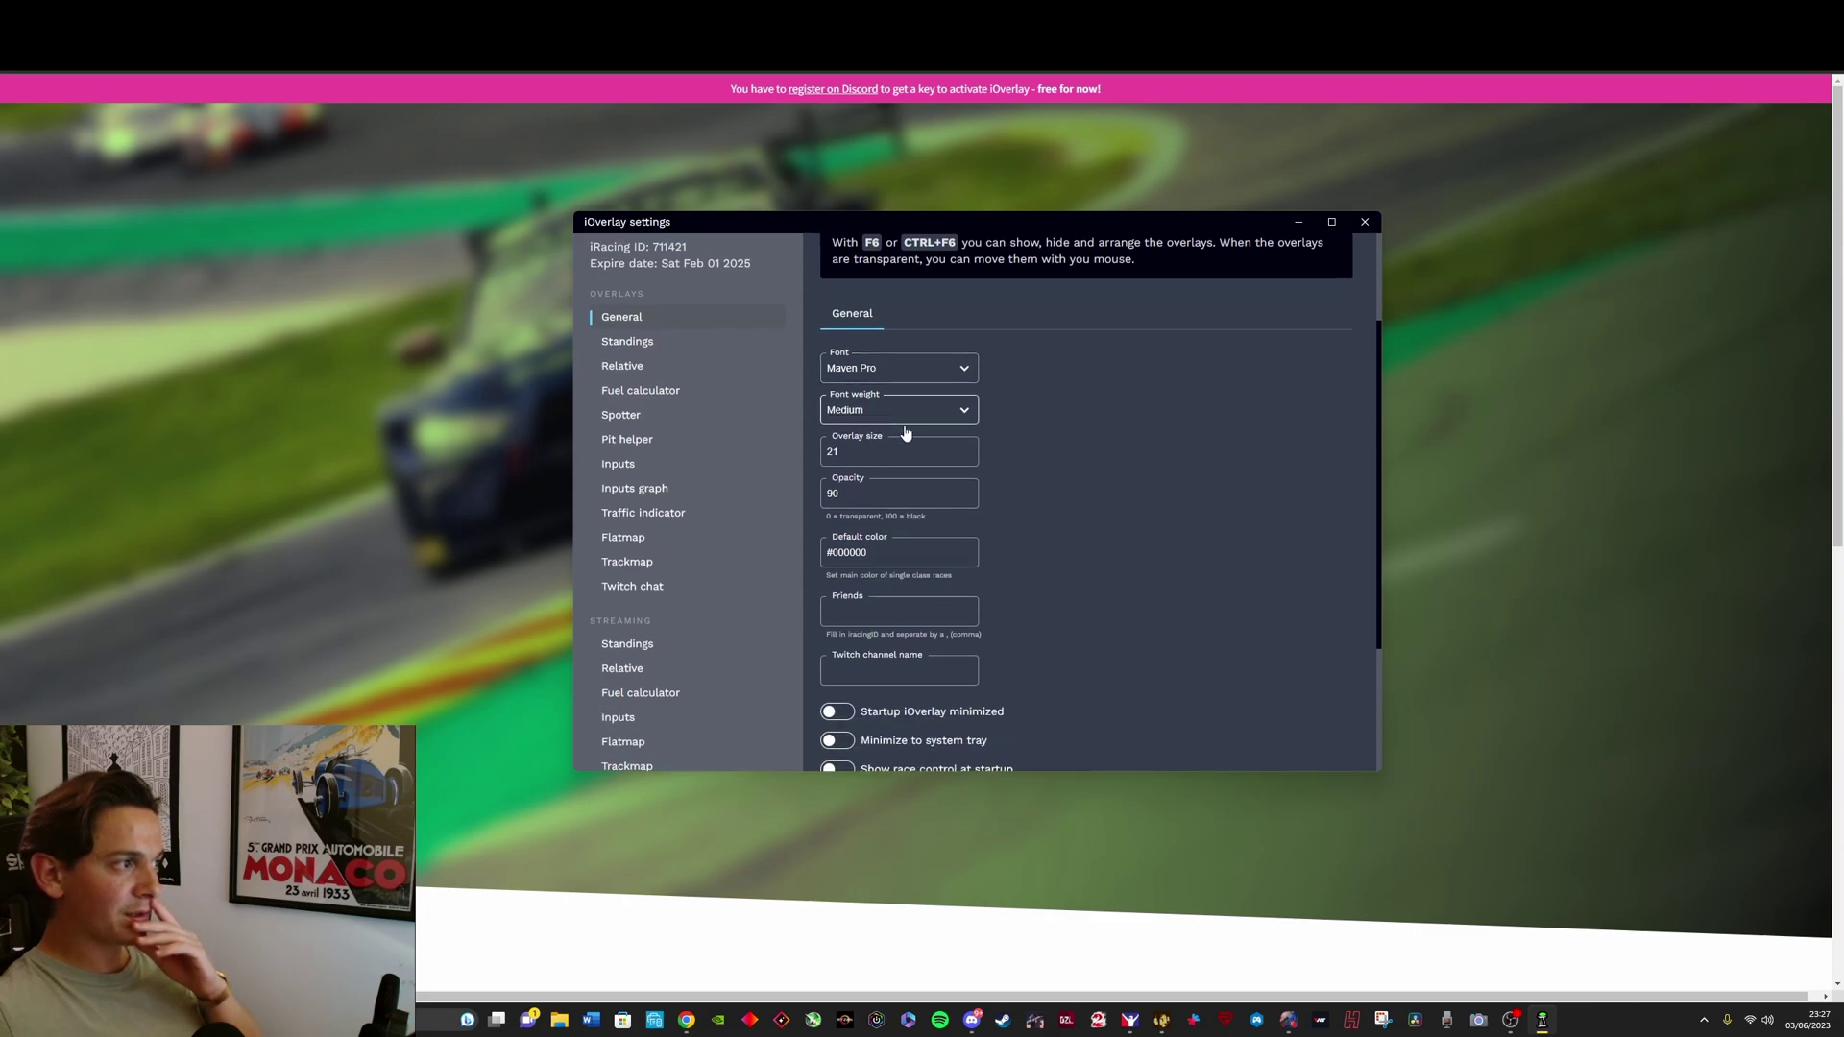
scroll(906, 434, "down", 3)
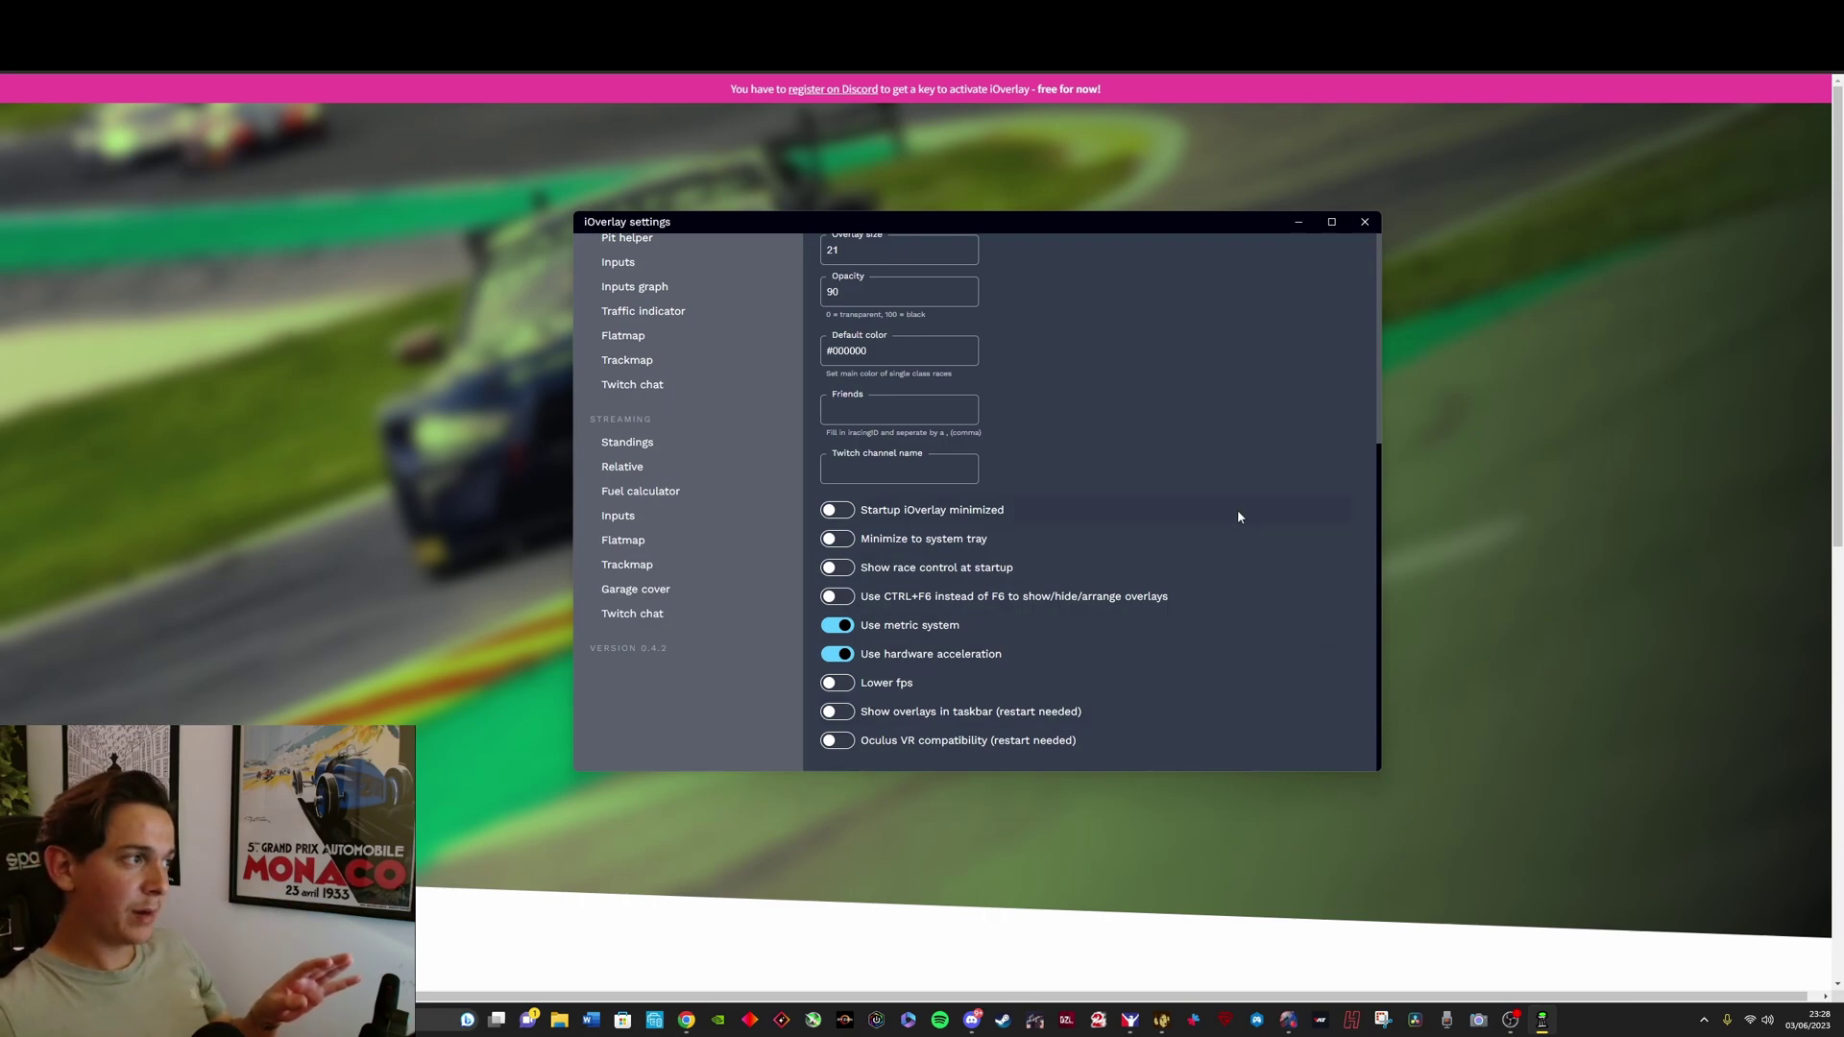
scroll(1013, 418, "up", 3)
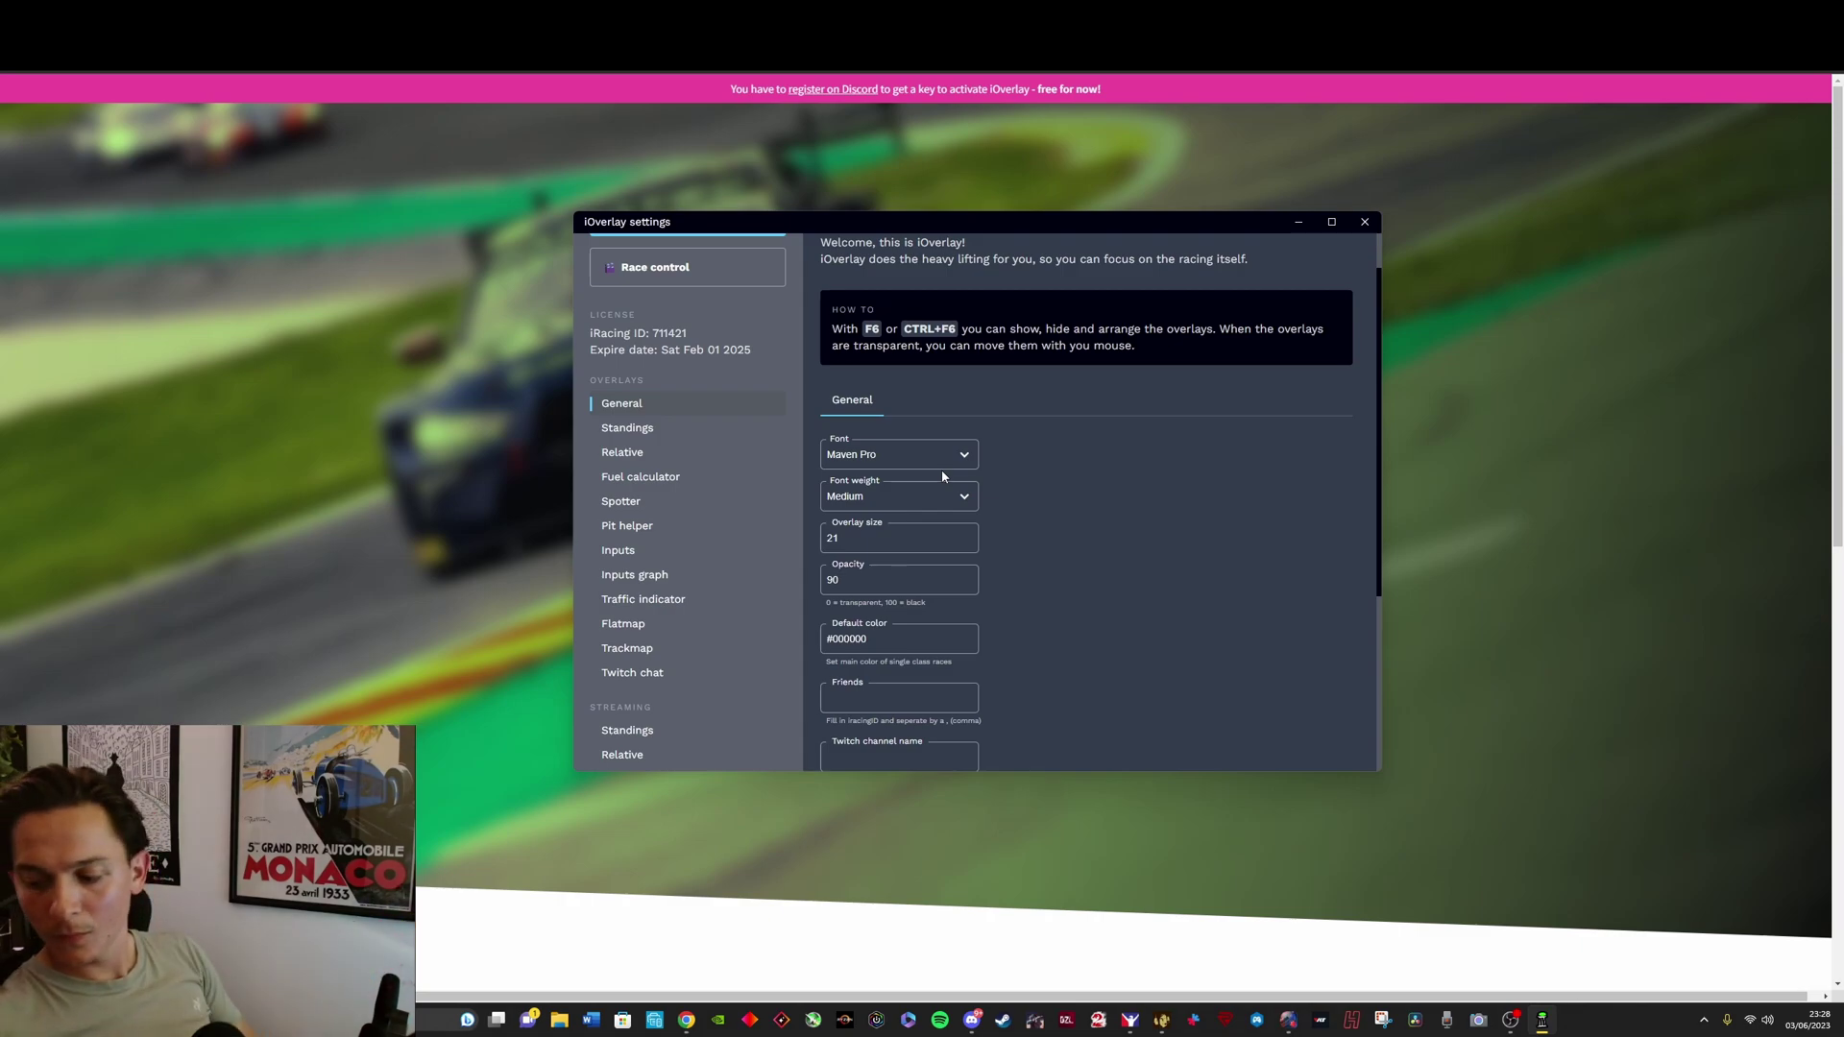
Enter overlay arrange mode, shift the Spotter overlay slightly right and the Trackmap overlay slightly down, and leave arrange mode.
key("F6")
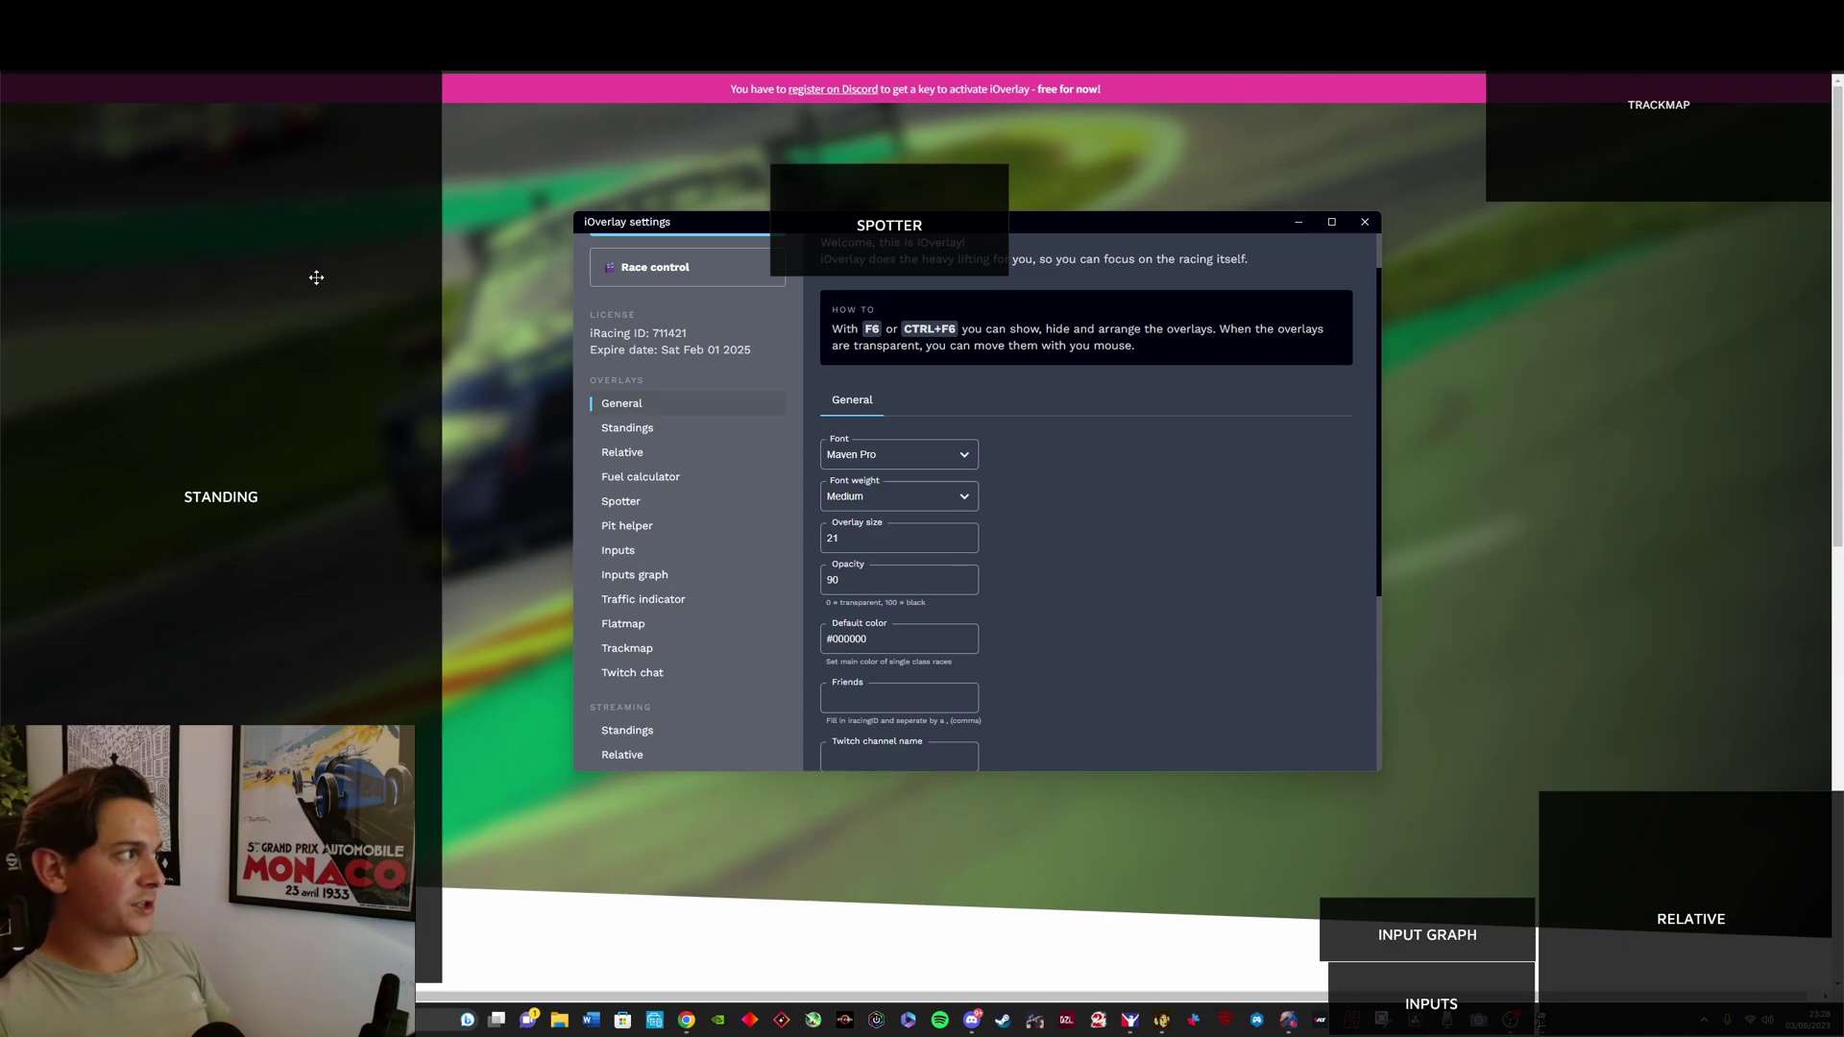
left_click_drag(887, 257, 1051, 326)
left_click_drag(1540, 167, 1588, 164)
left_click_drag(1116, 261, 954, 203)
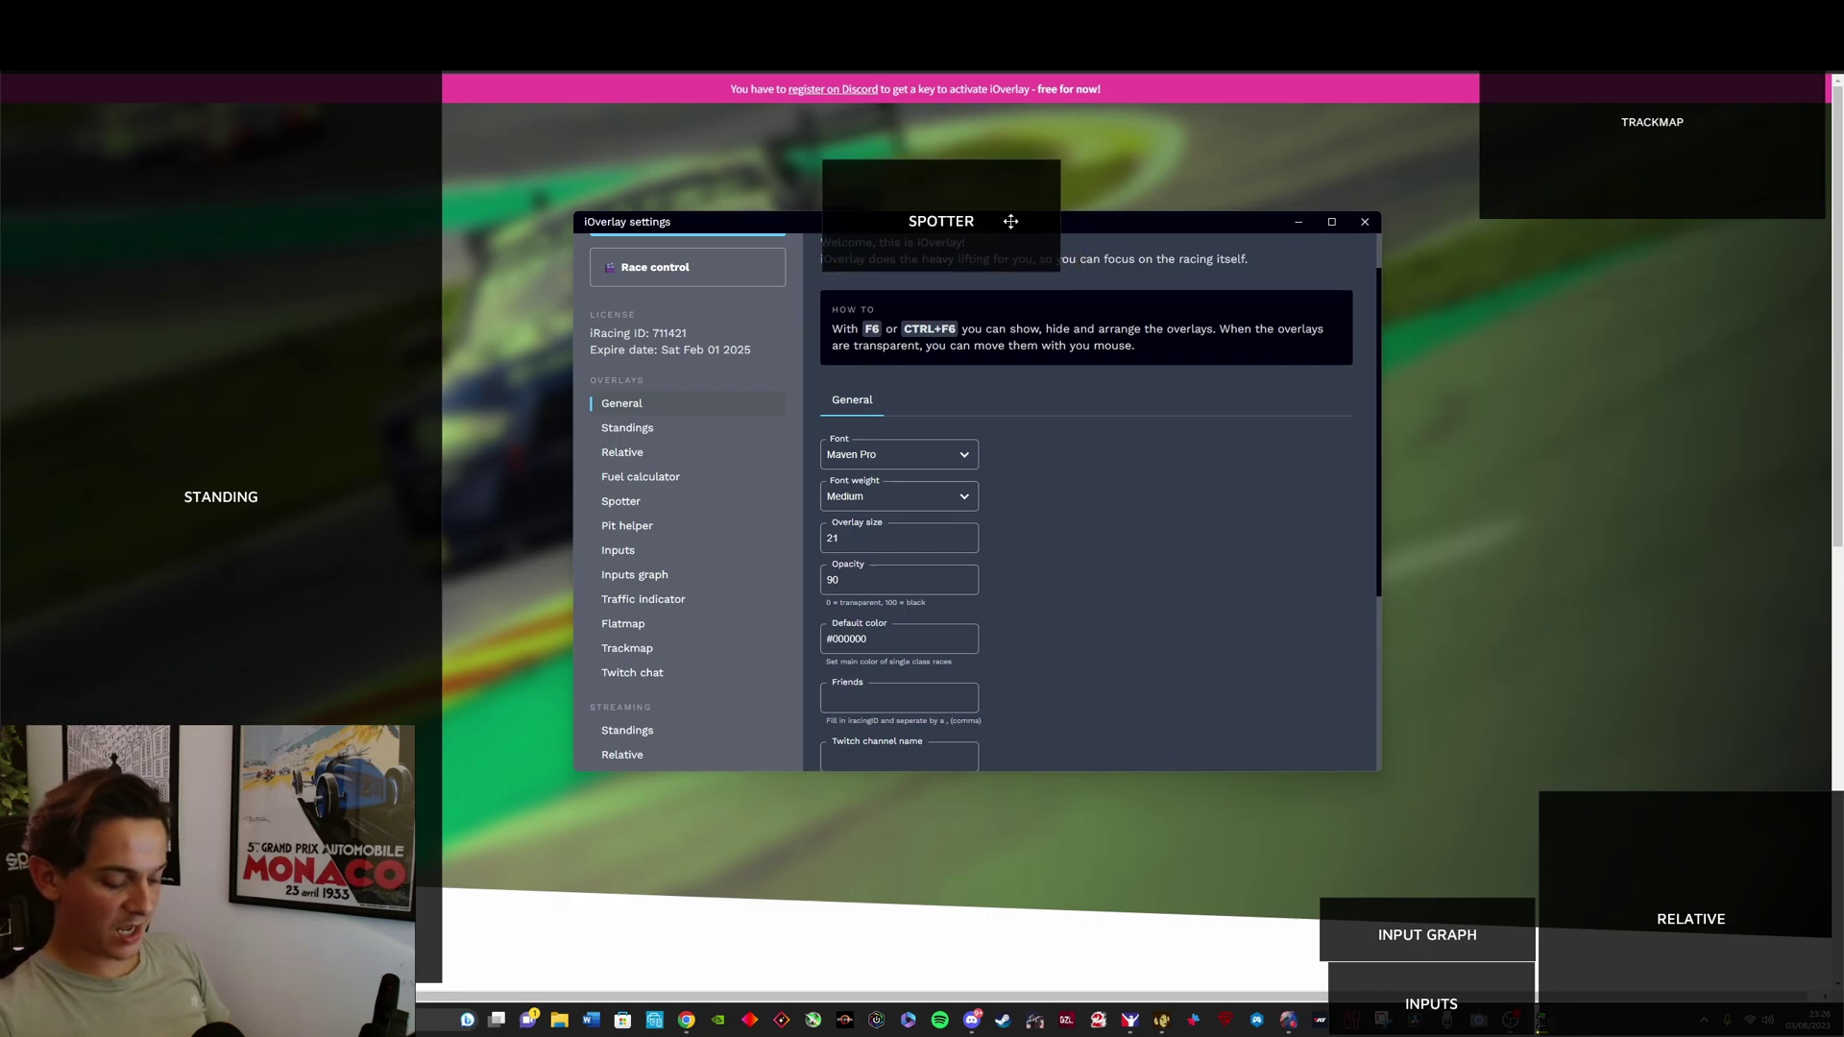
key("F6")
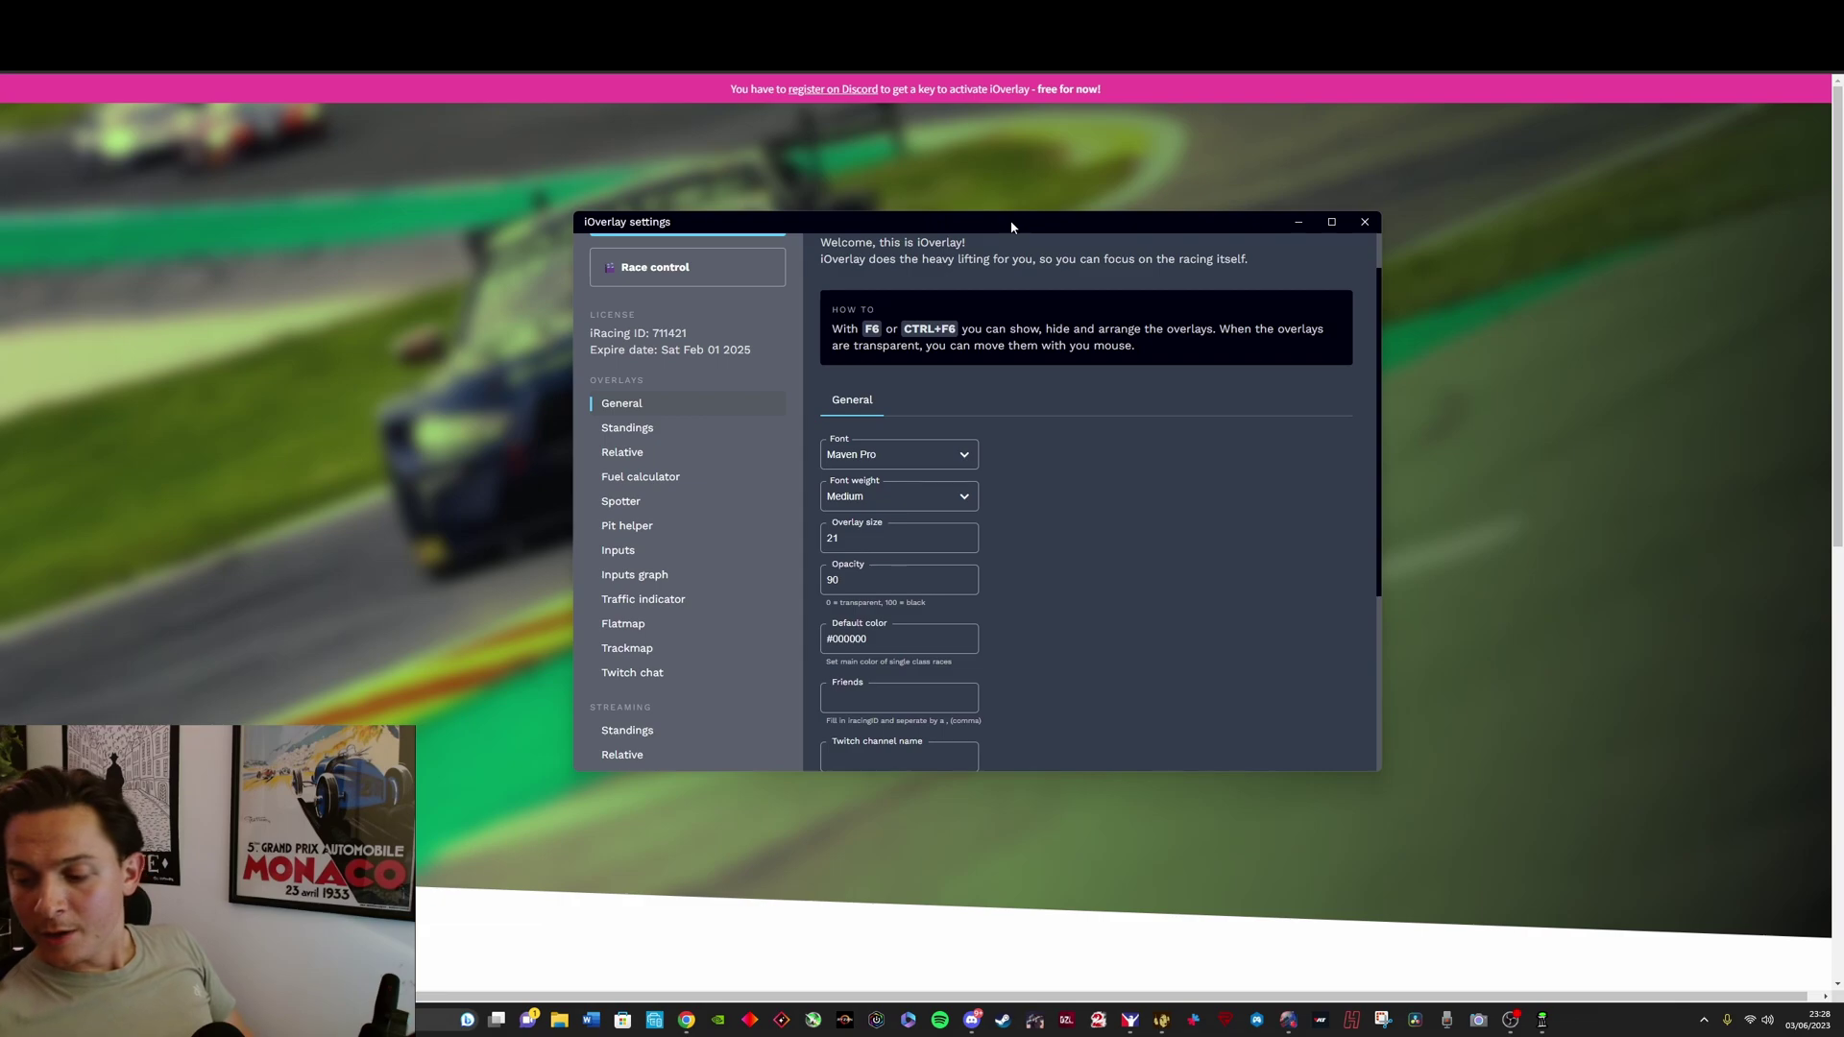
Examine the Standings overlay's content options and their race, qualifying and practice settings.
left_click(629, 427)
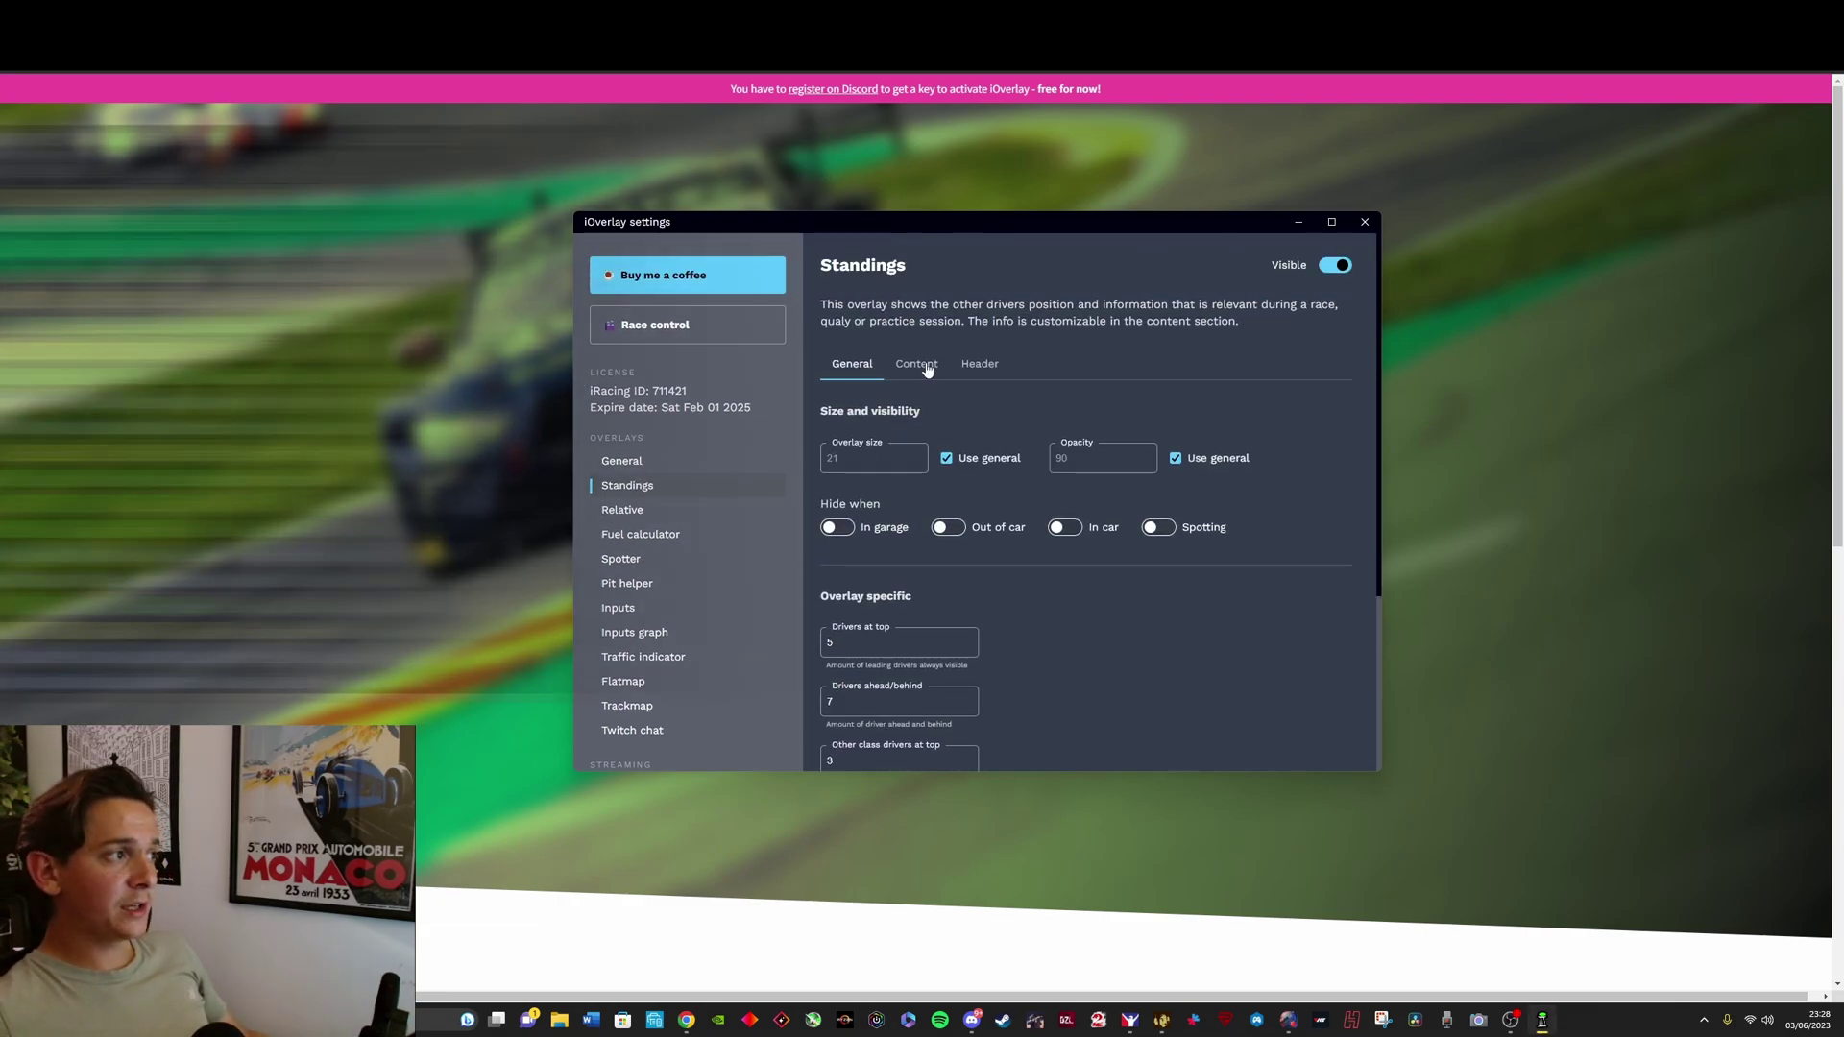
left_click(920, 375)
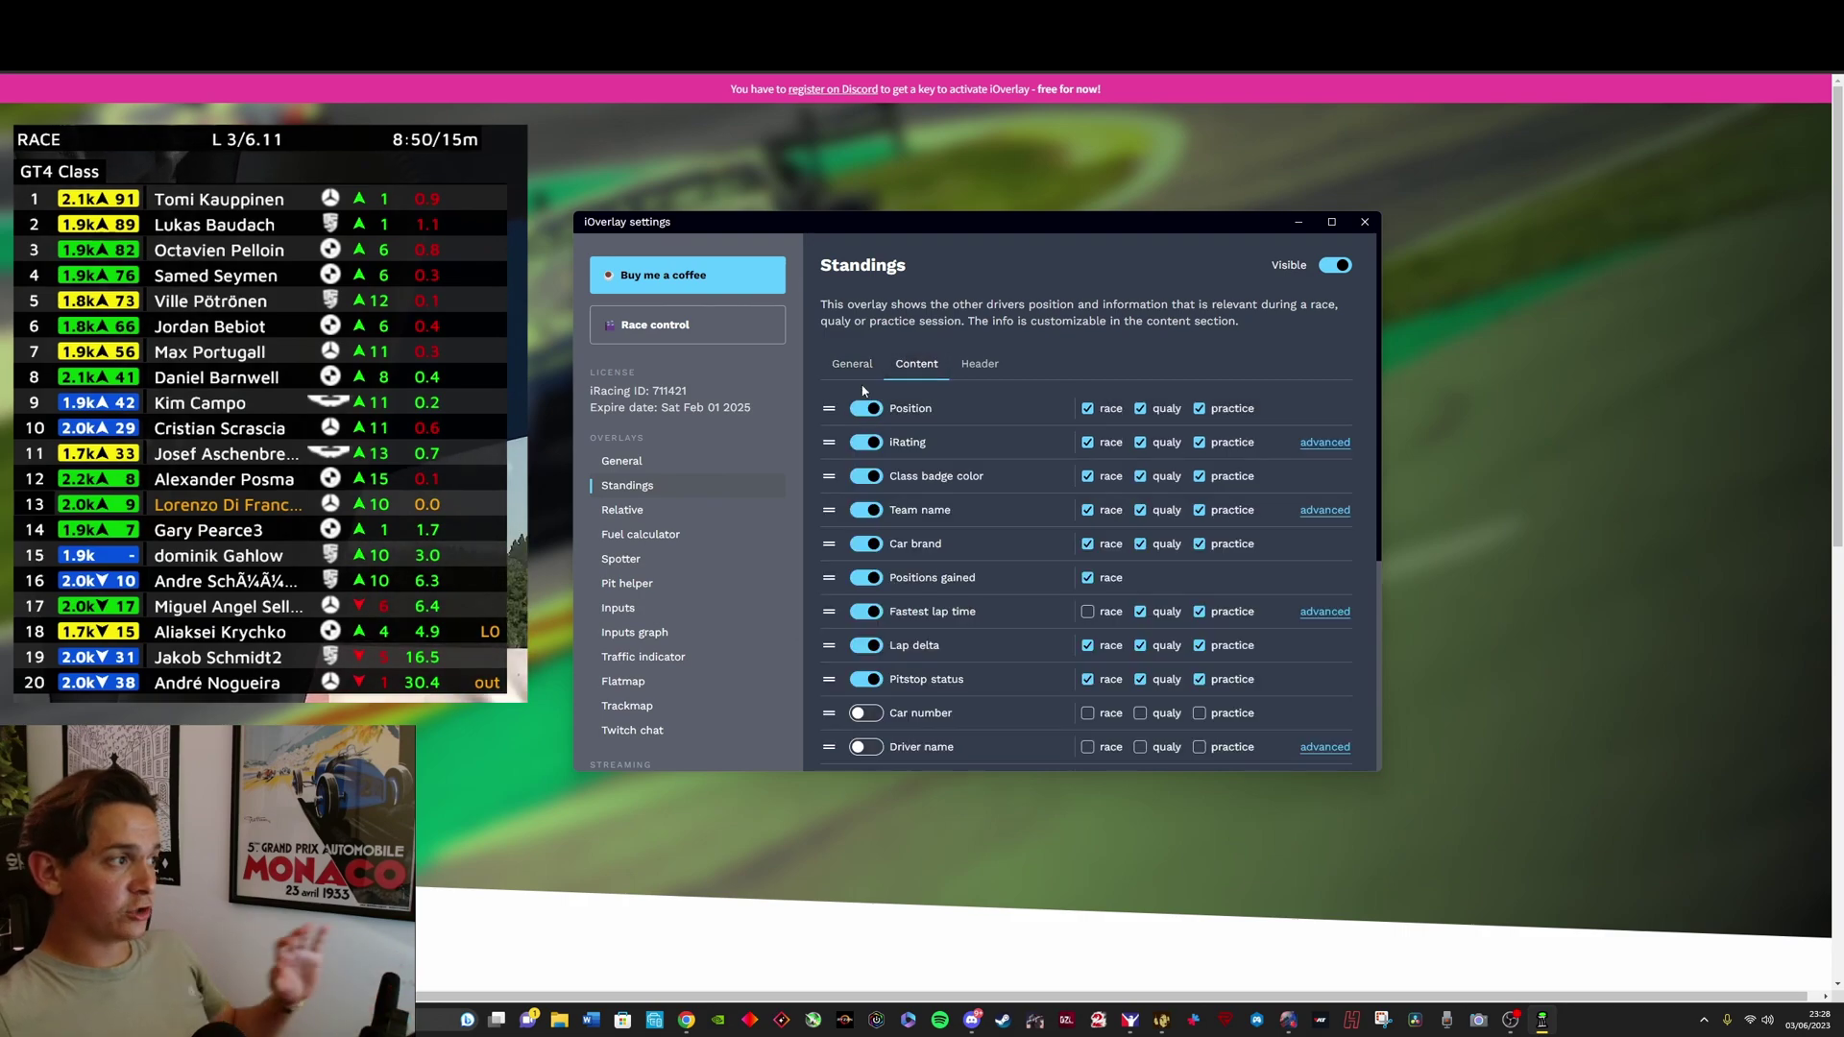
scroll(904, 341, "down", 1)
scroll(891, 374, "down", 1)
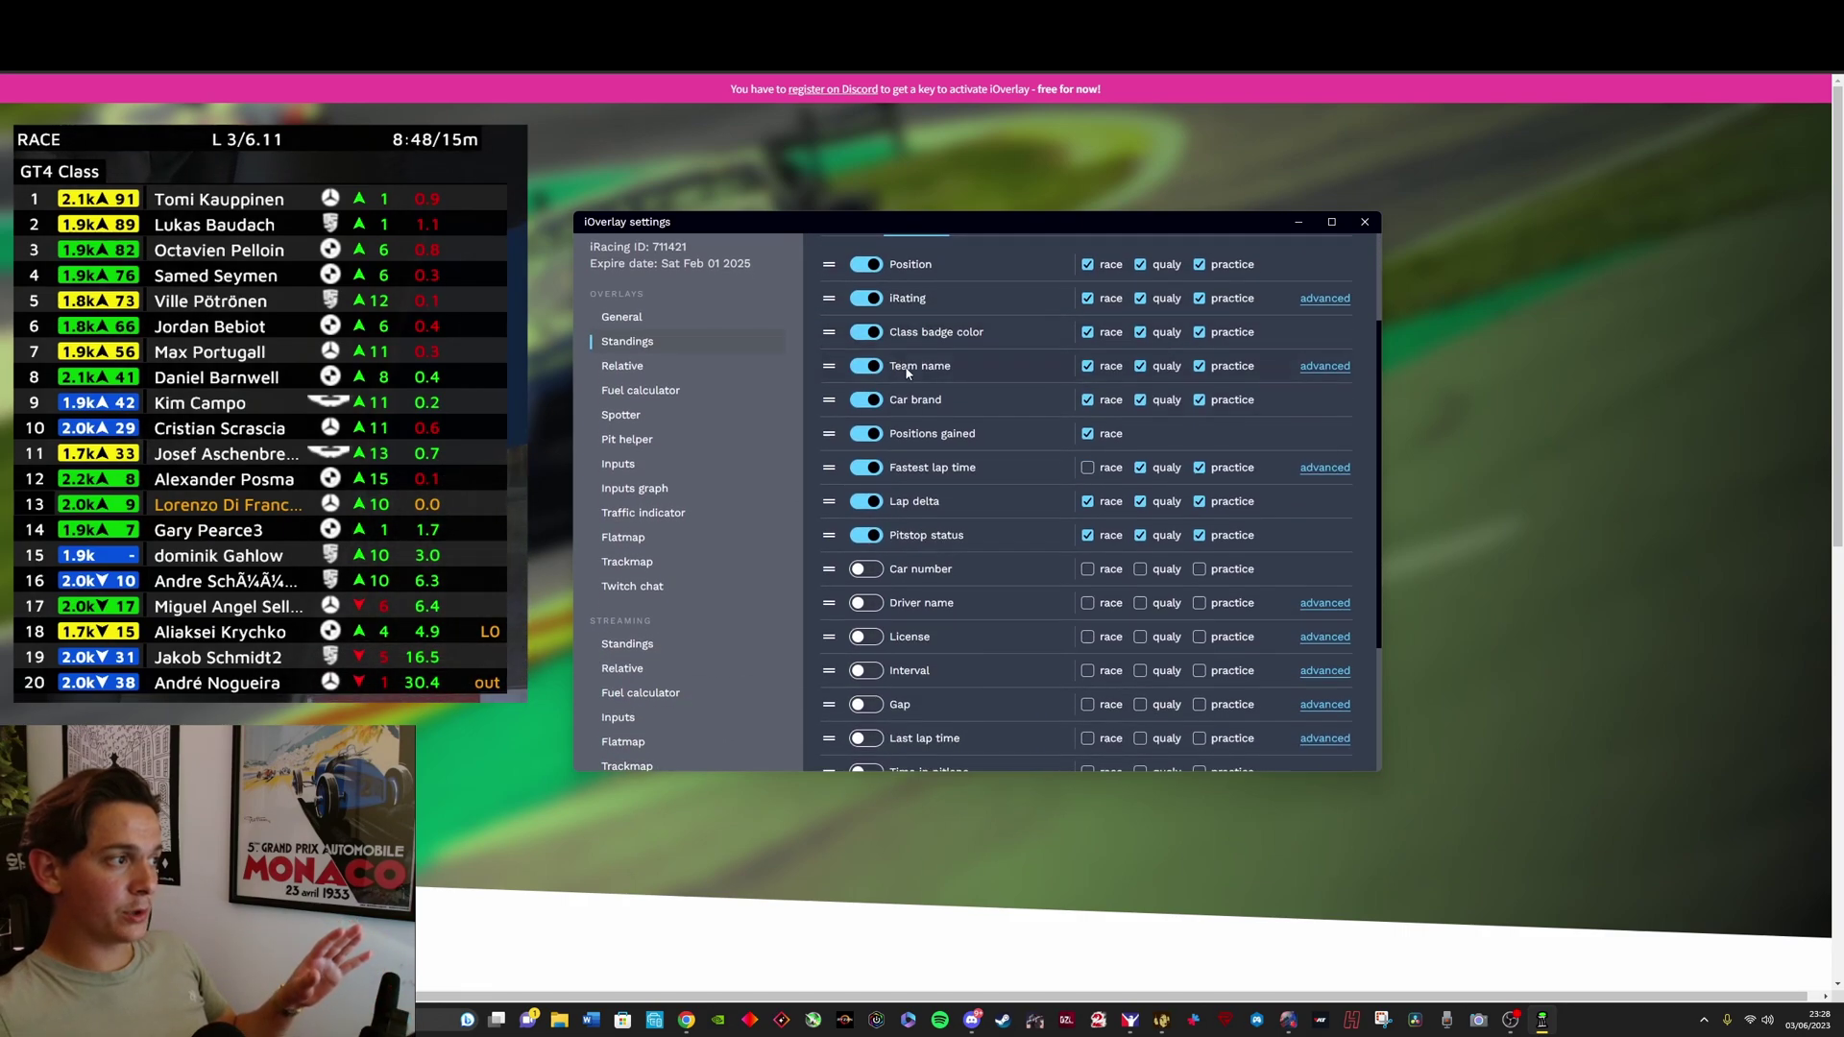
scroll(962, 691, "down", 2)
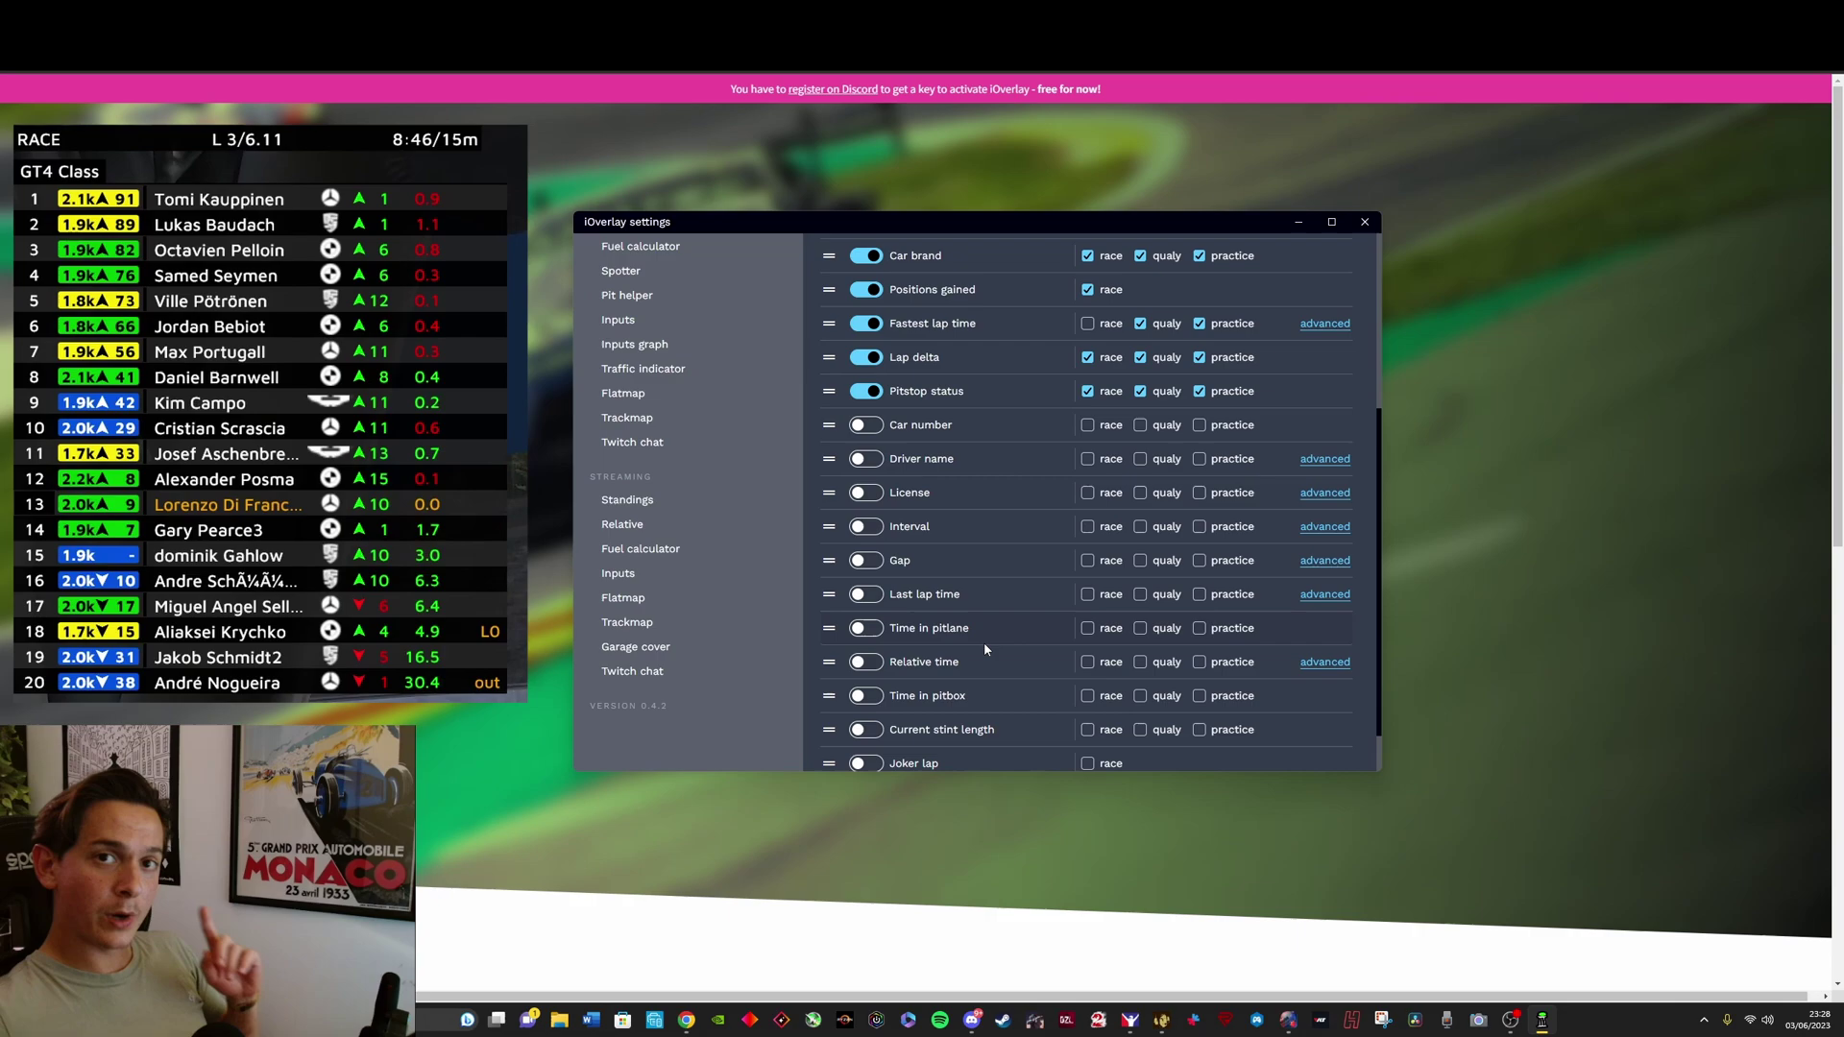
scroll(1024, 634, "up", 4)
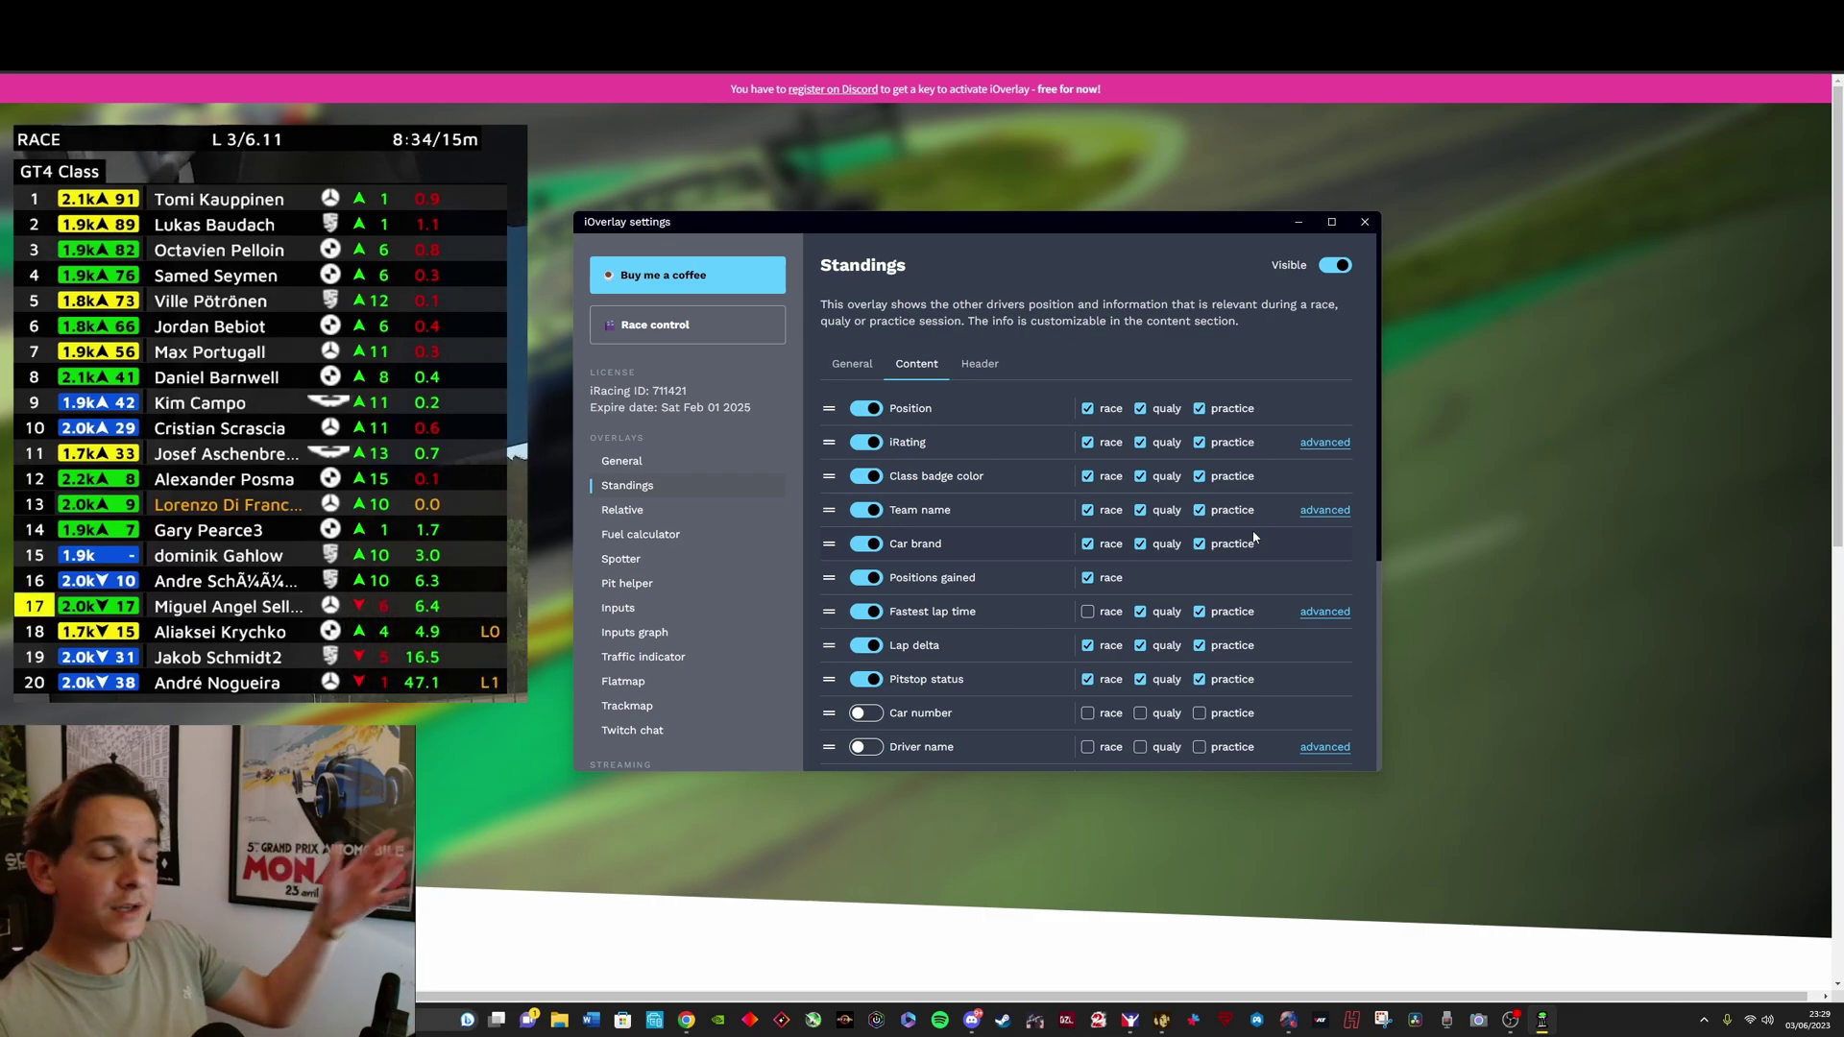
Look through the header options of the Standings overlay and return to its general settings.
left_click(979, 364)
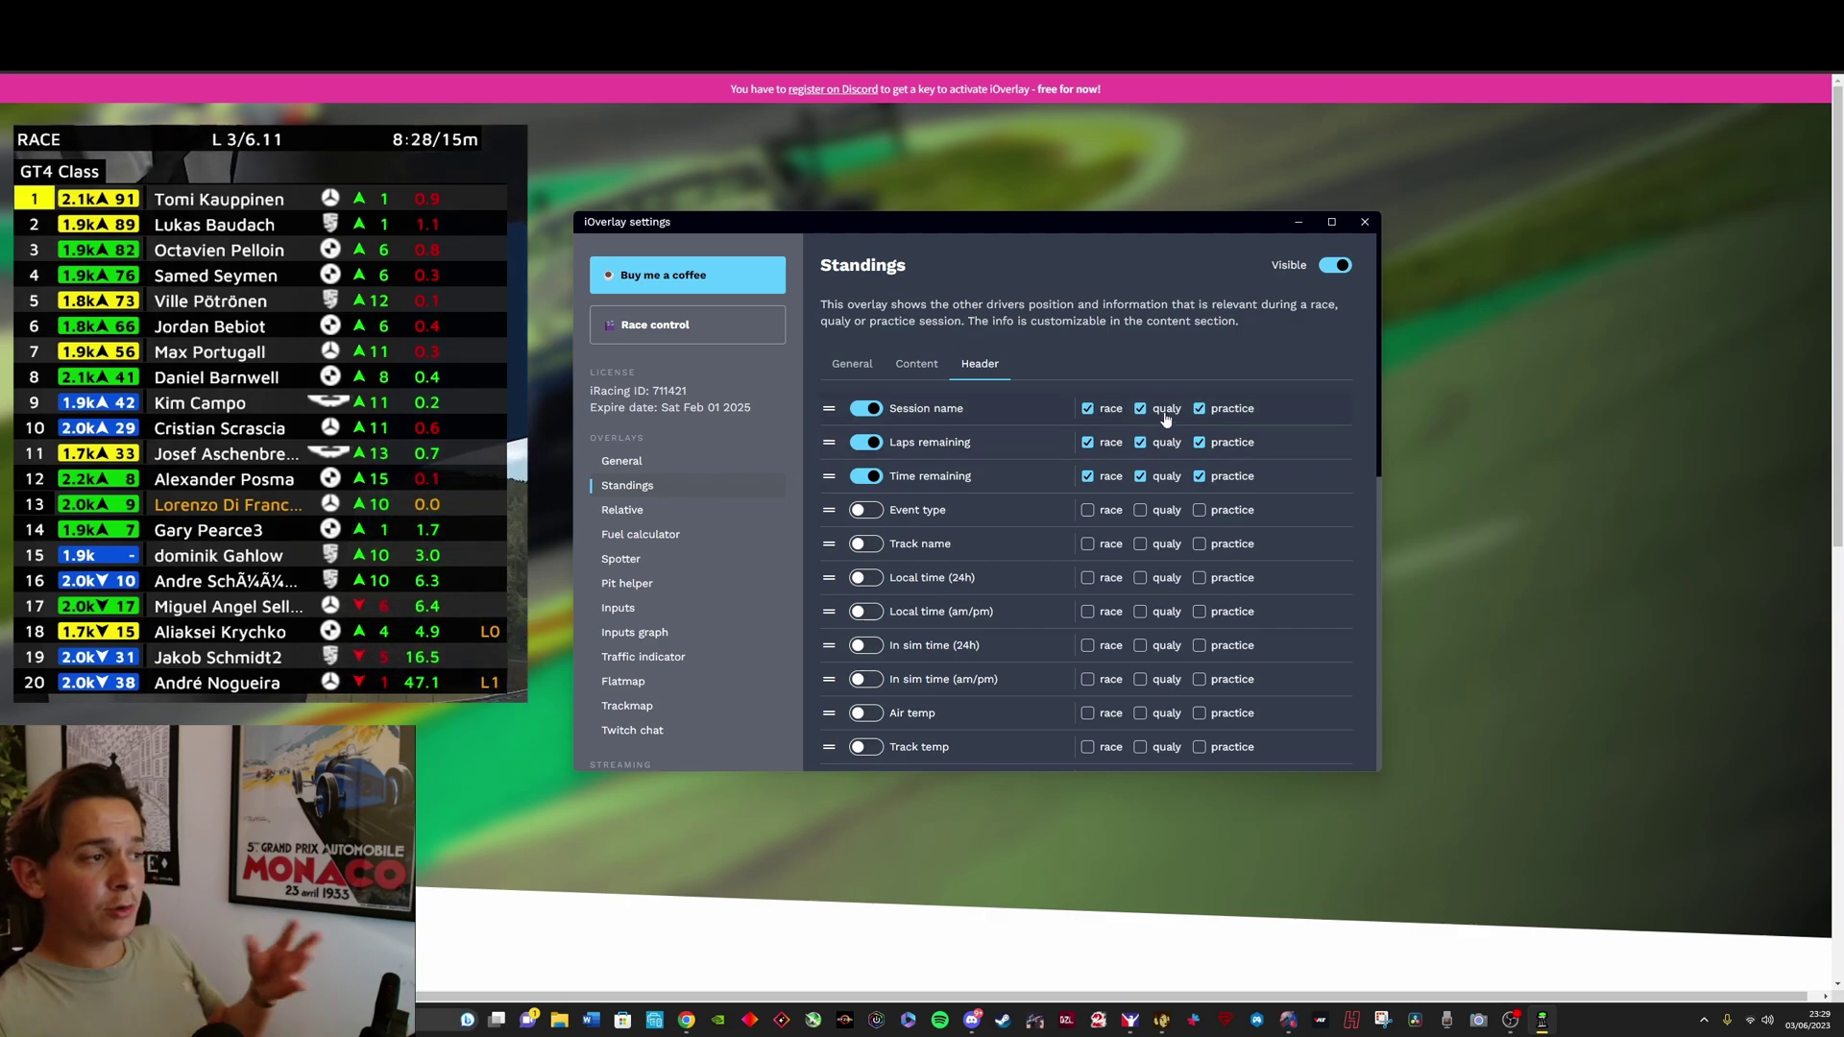
scroll(1123, 403, "down", 10)
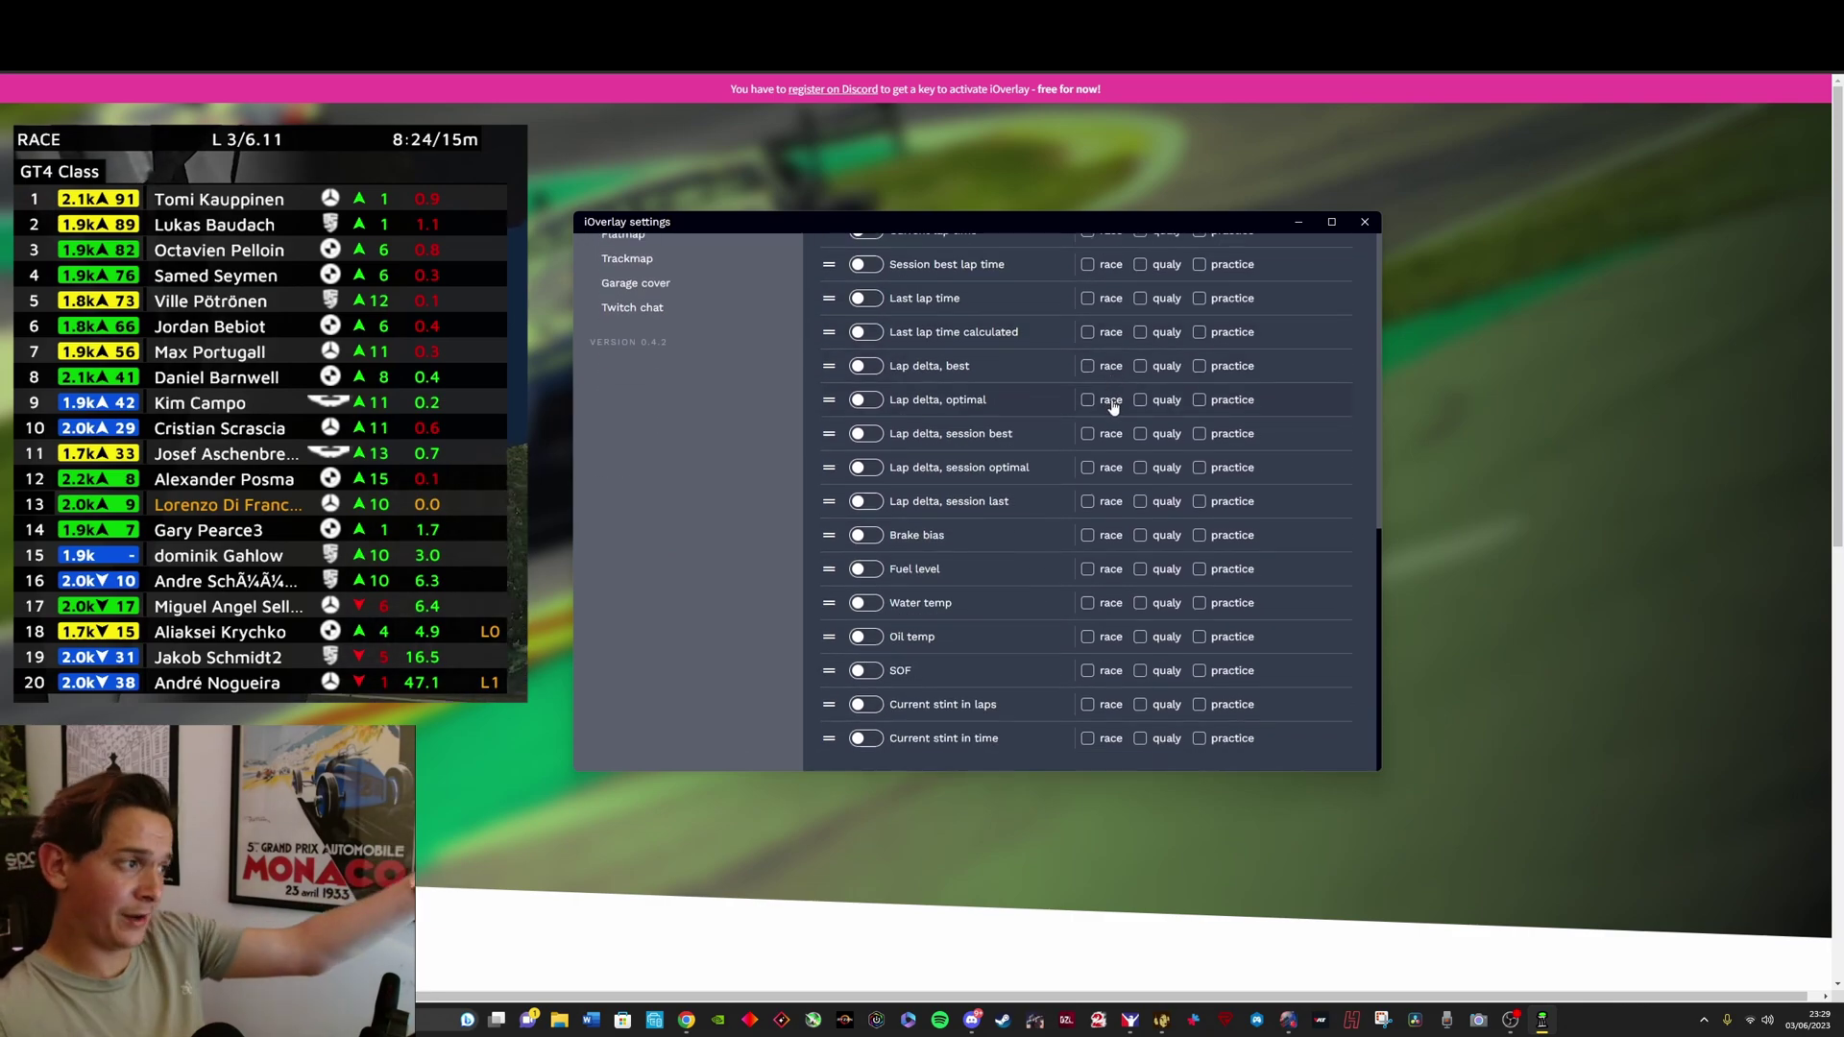
scroll(1056, 389, "up", 10)
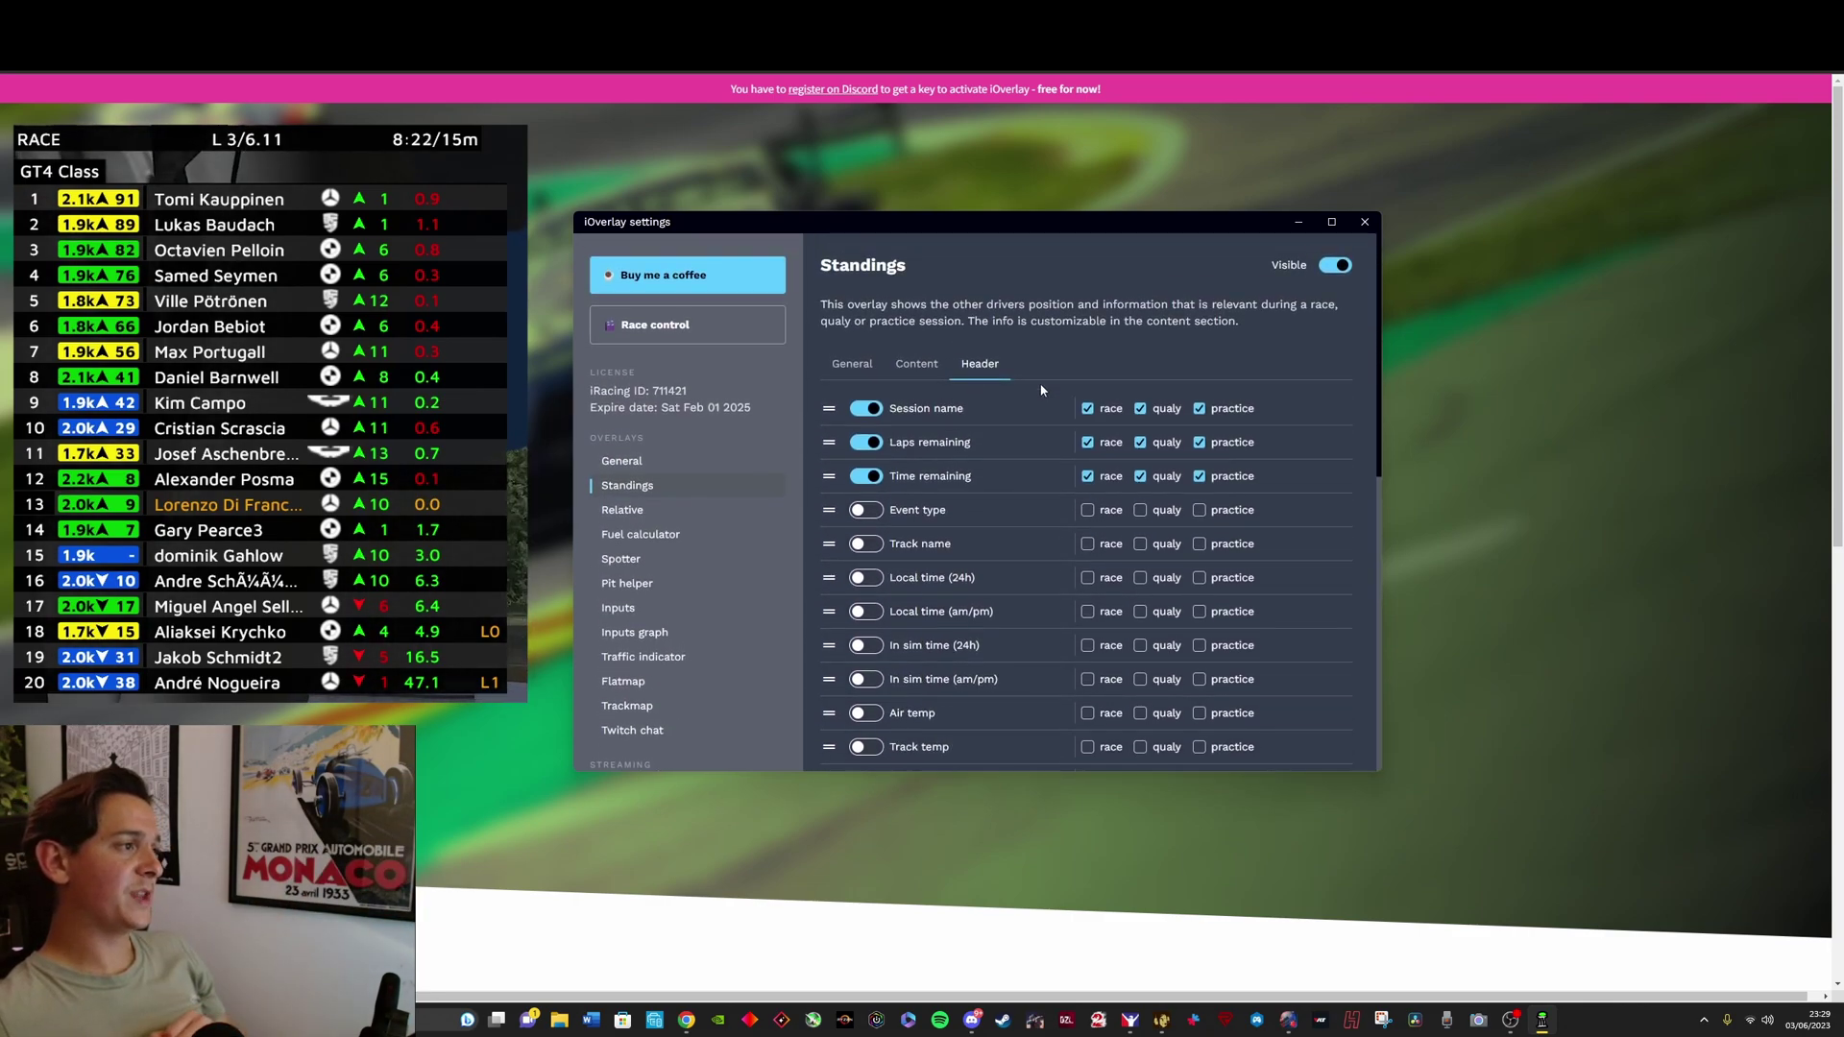
left_click(852, 364)
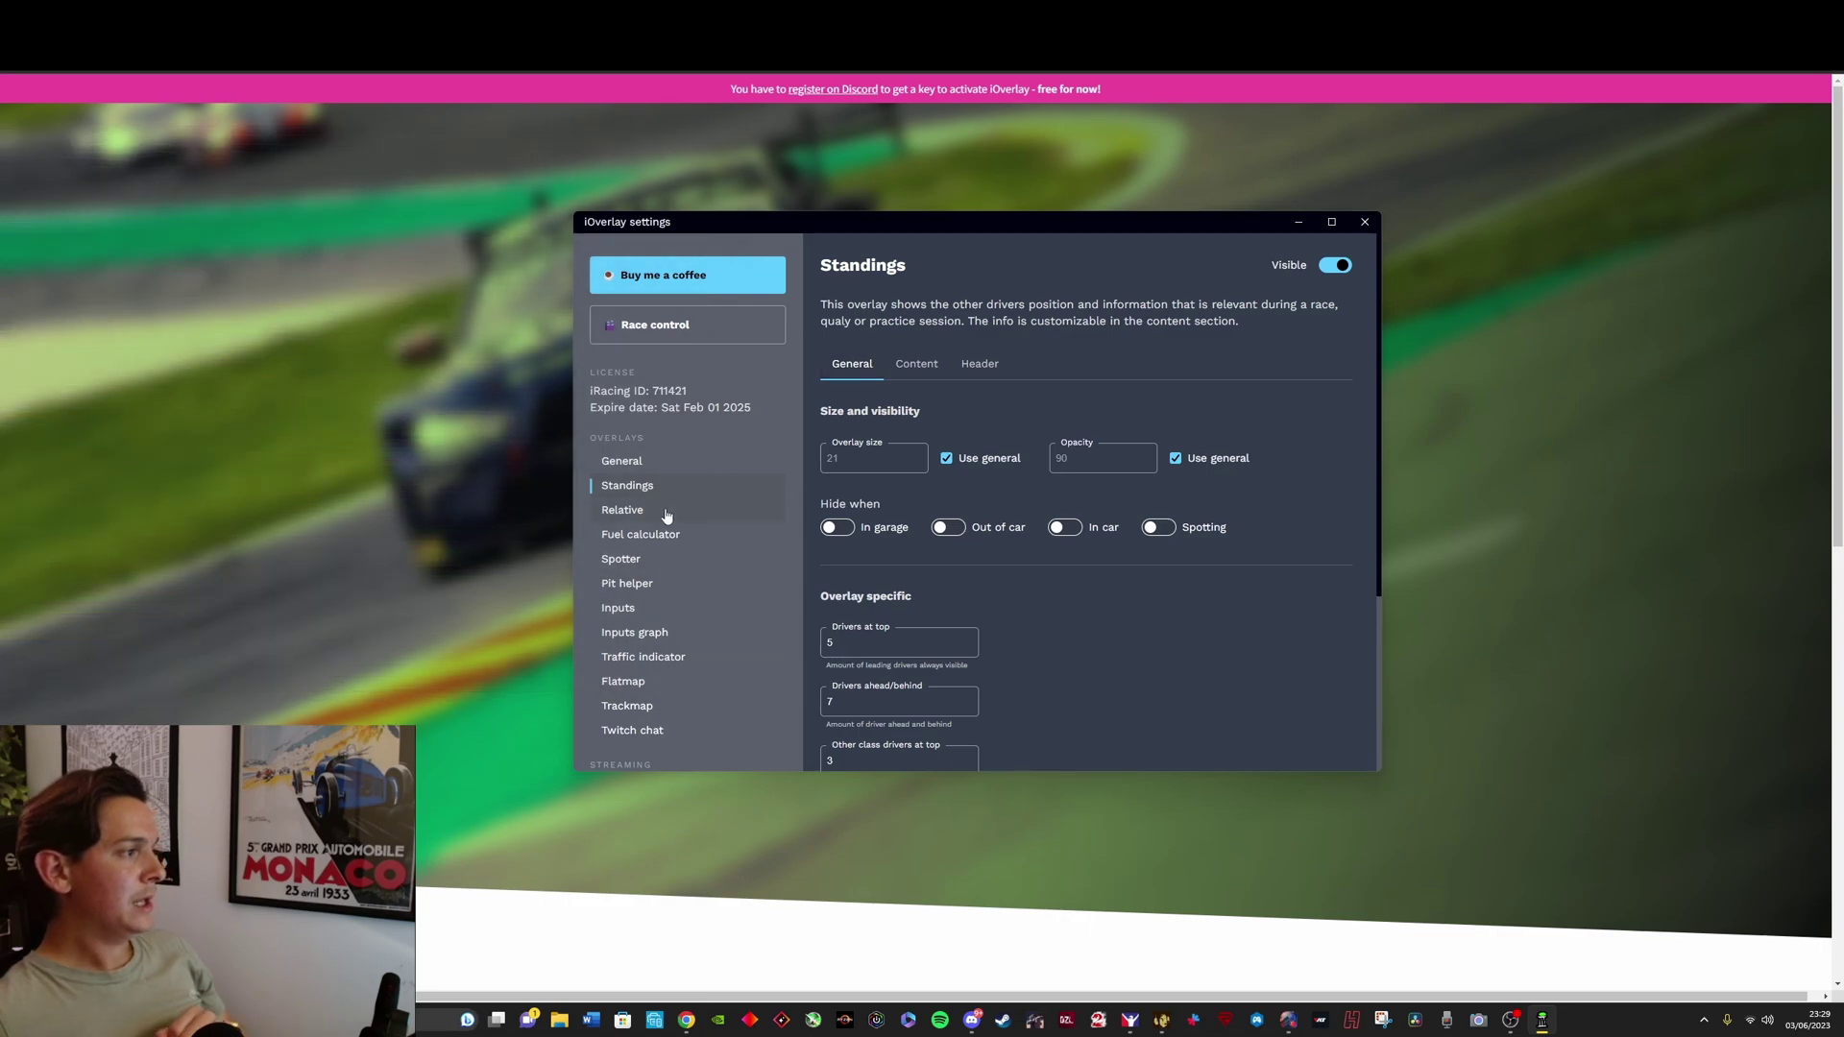
Examine the Relative overlay's content, footer and header options.
left_click(670, 514)
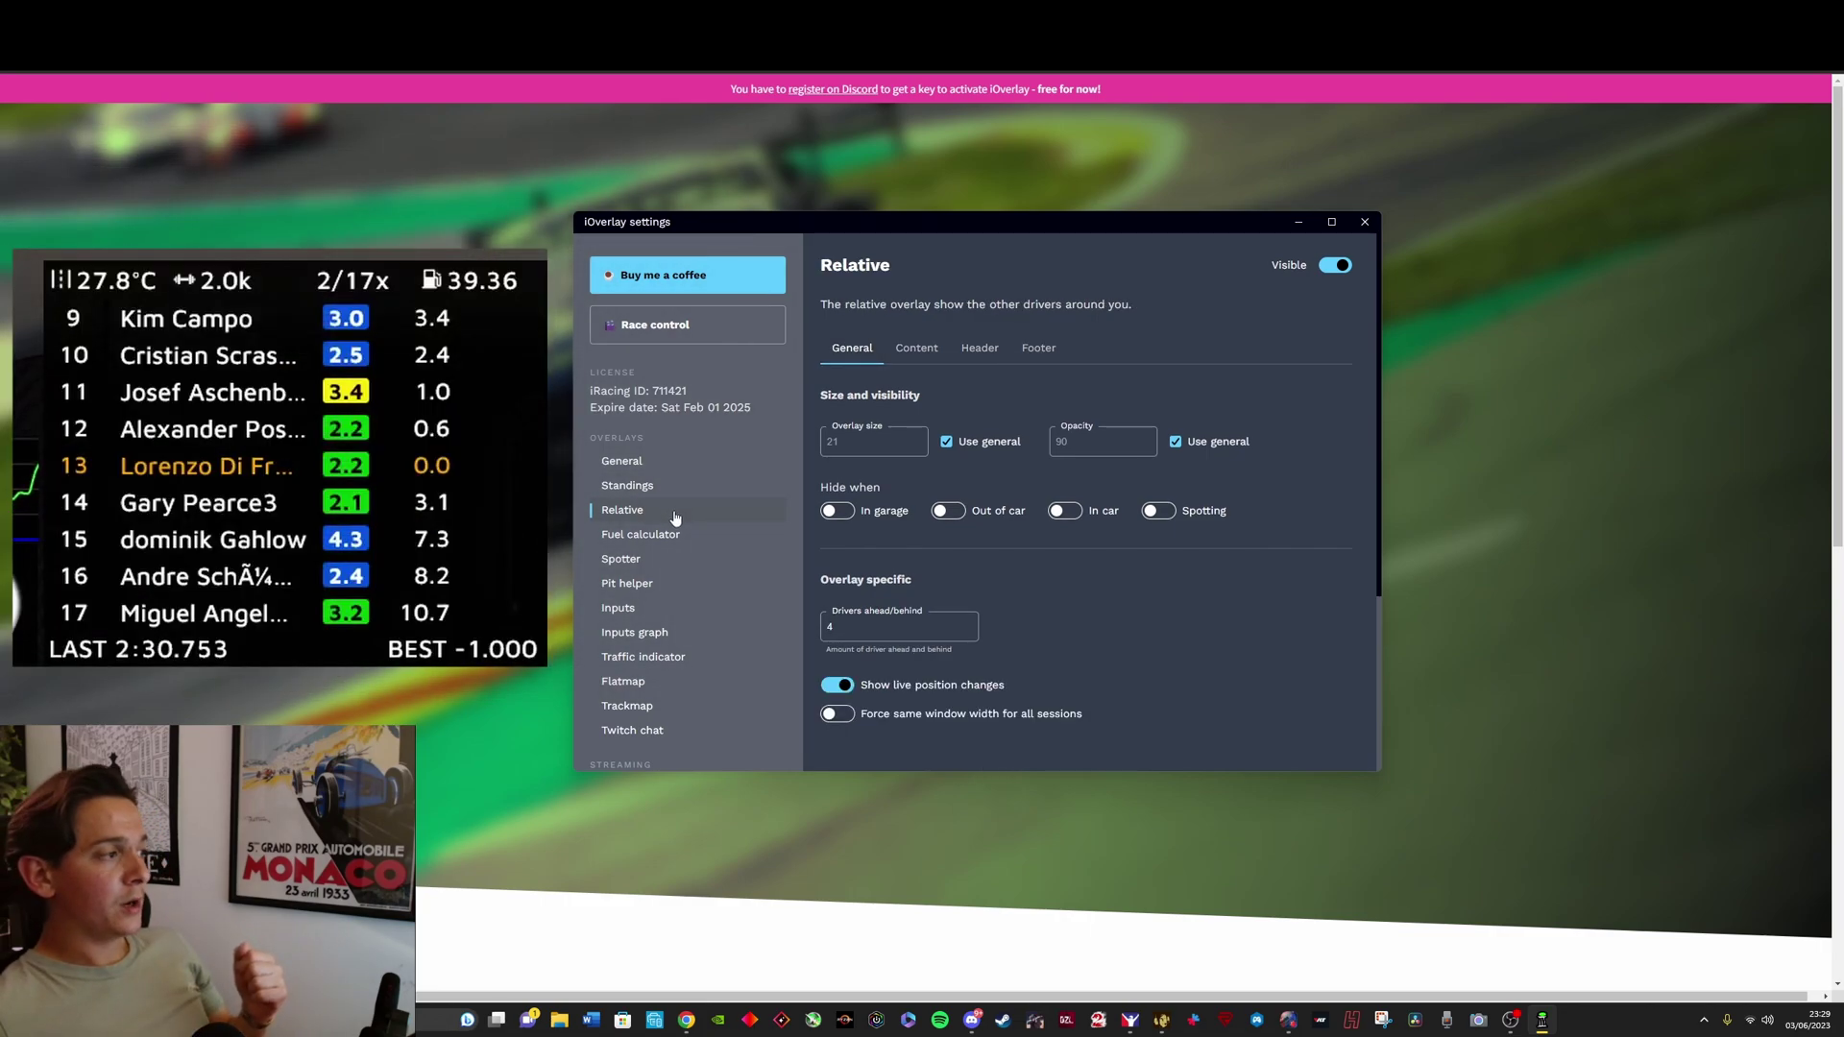
left_click(916, 347)
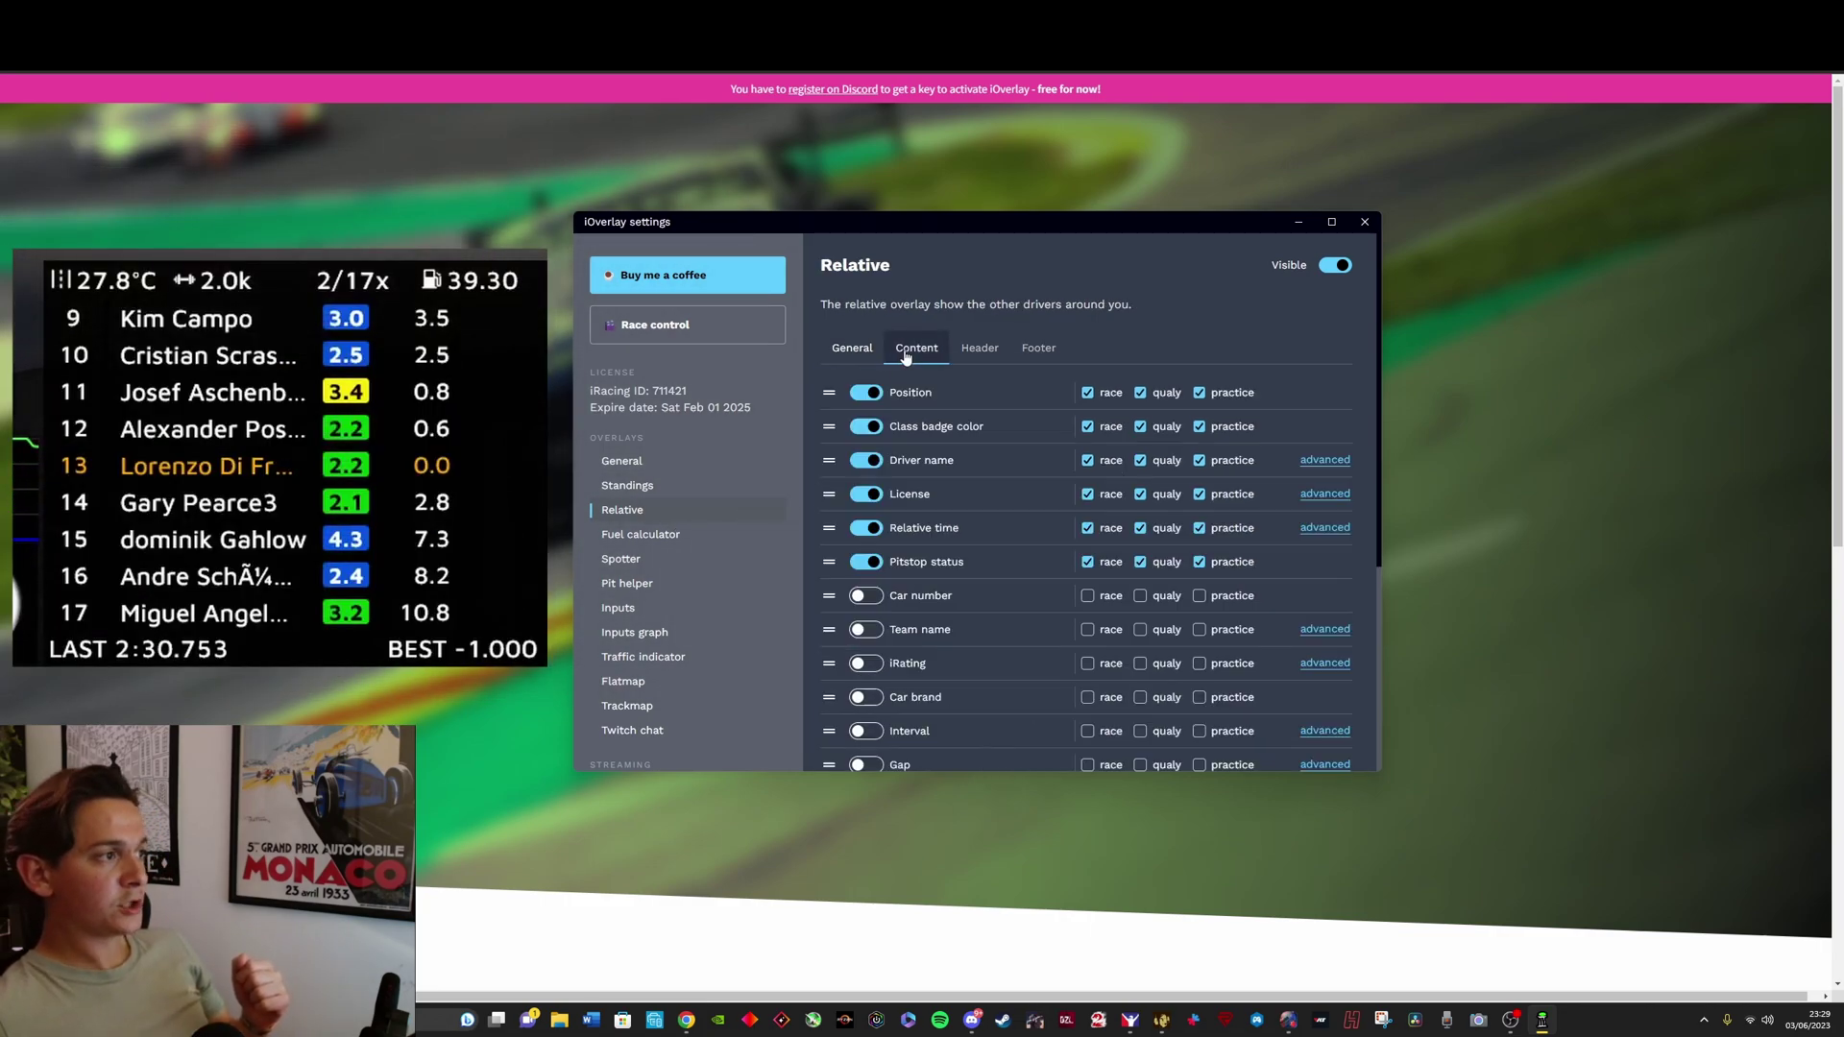
scroll(961, 482, "down", 4)
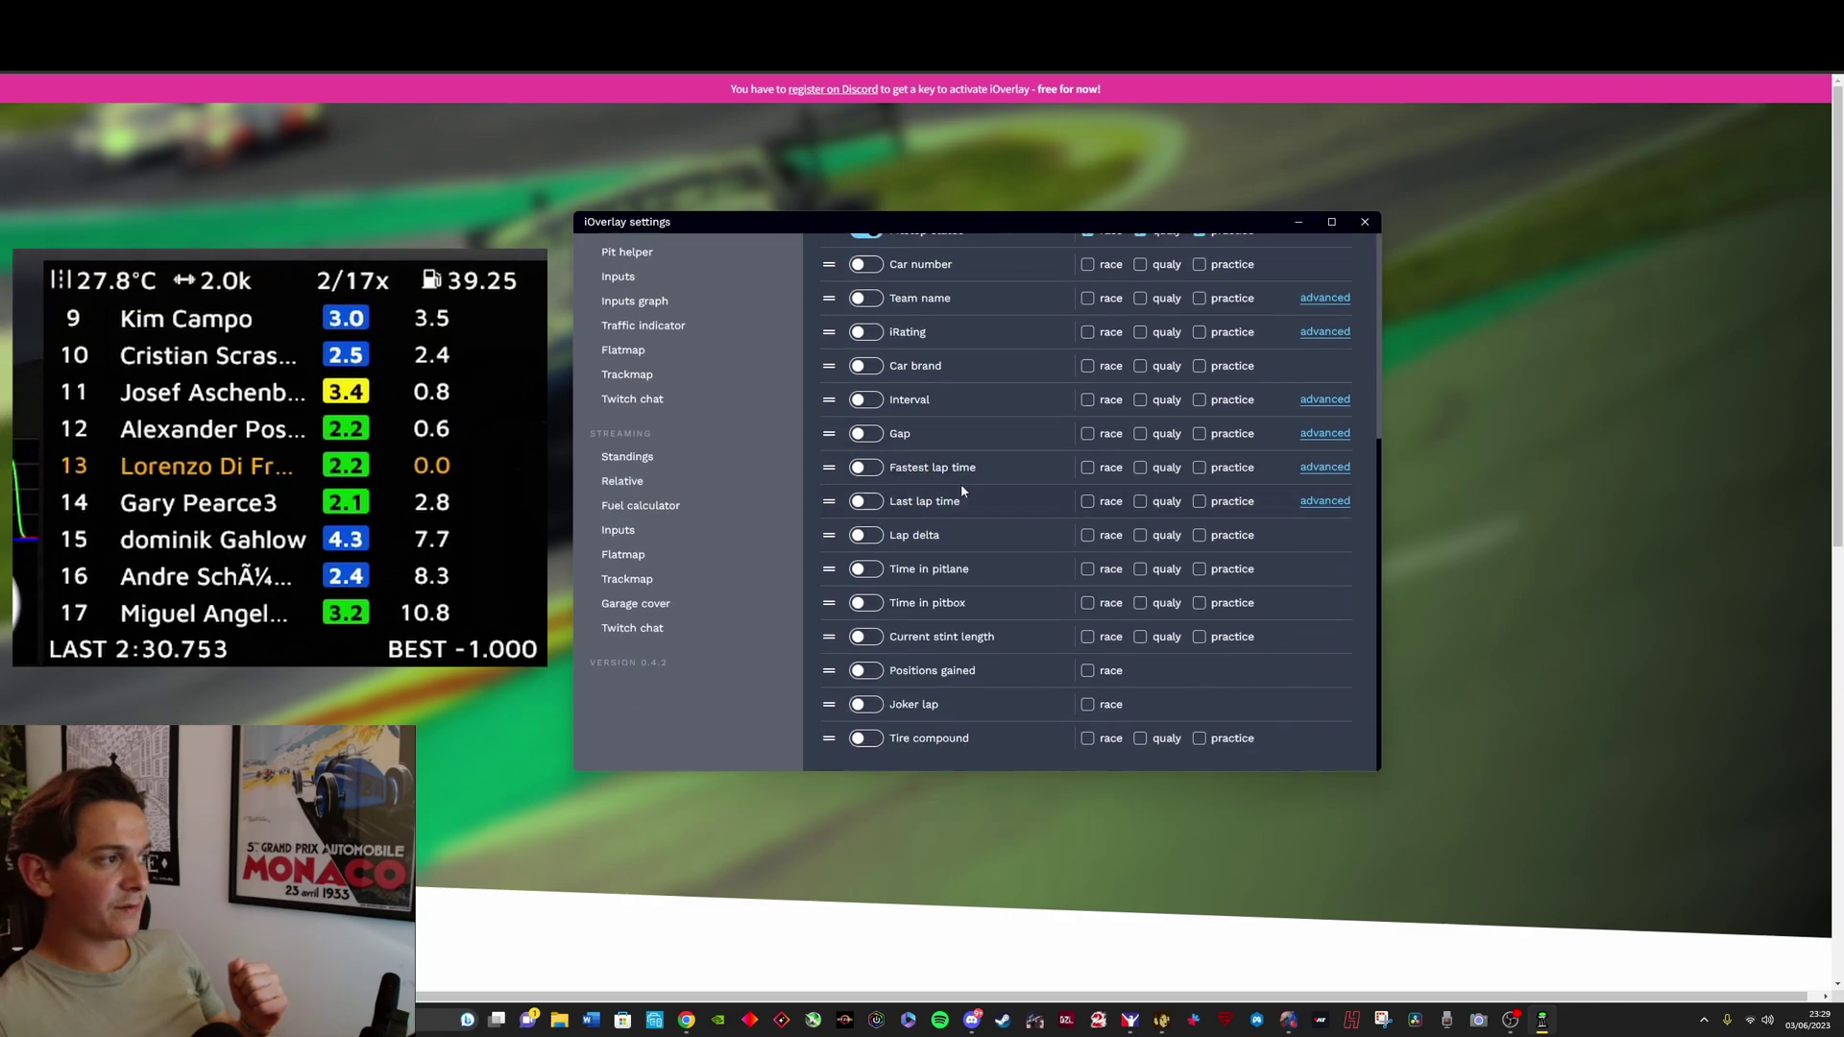
scroll(960, 482, "up", 4)
left_click(980, 348)
left_click(1030, 349)
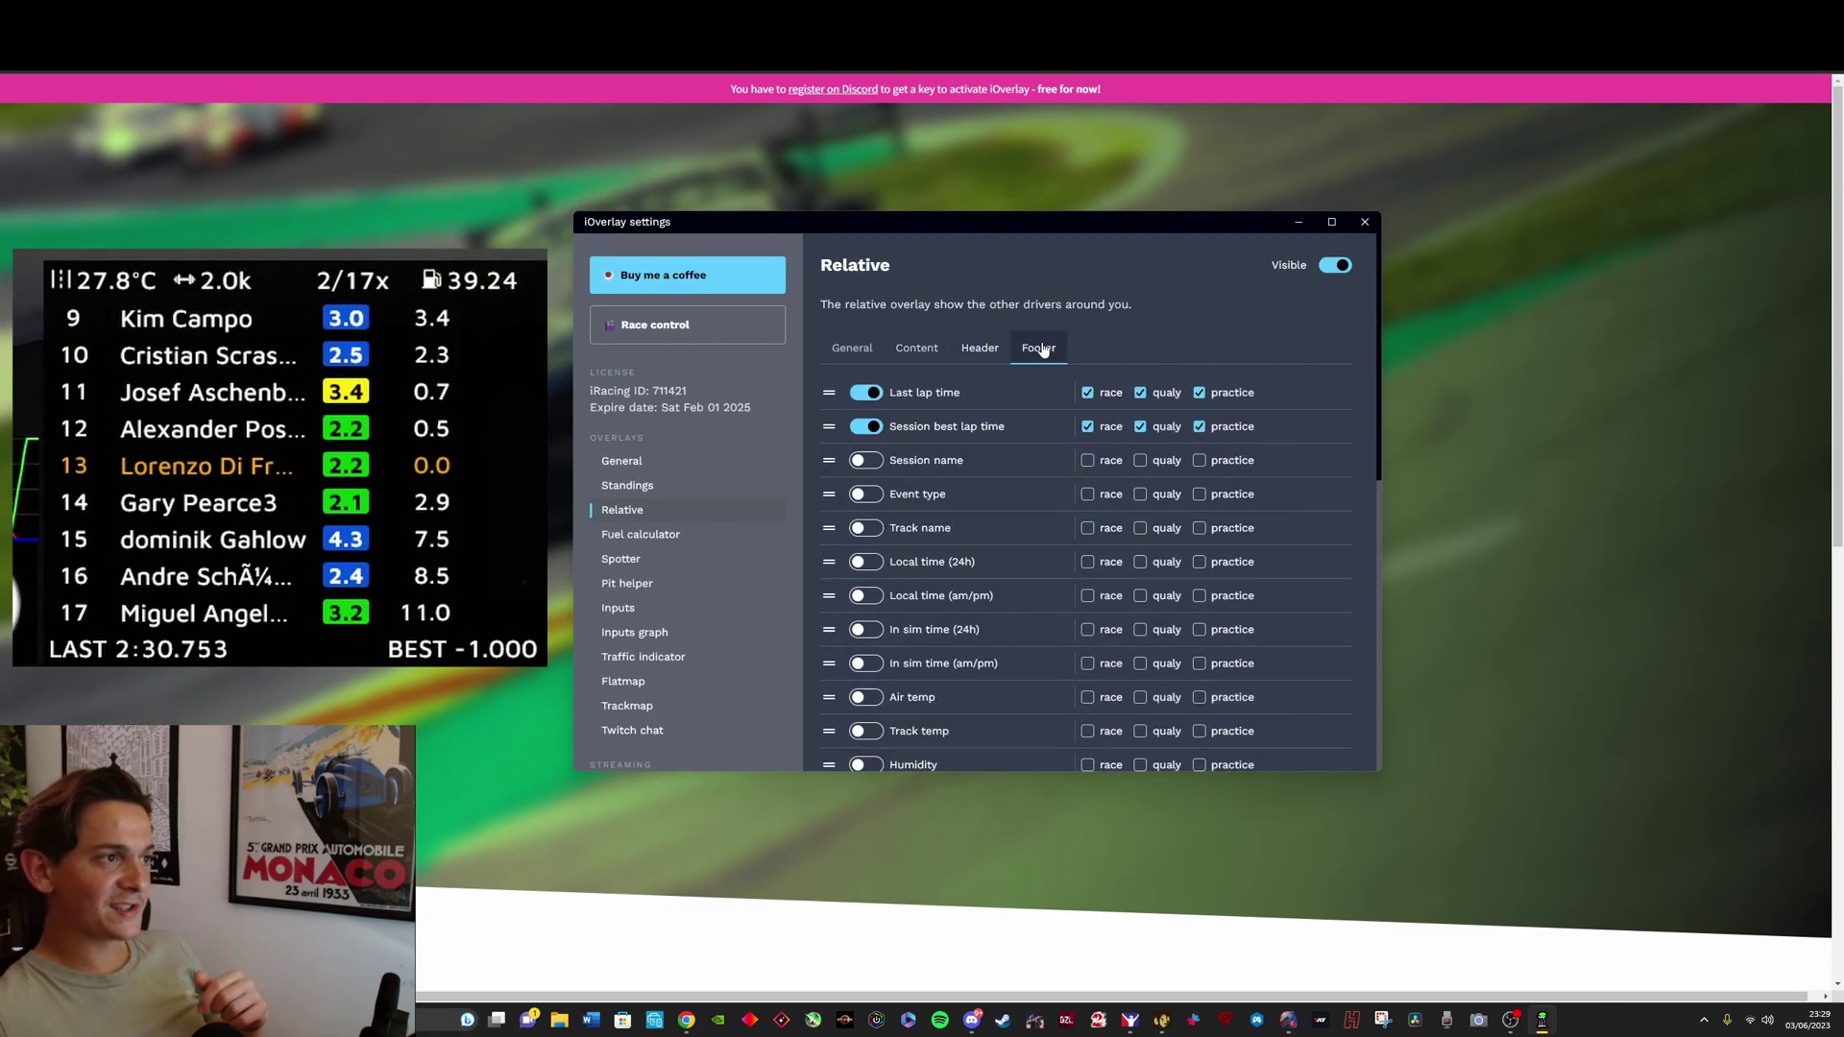
left_click(975, 346)
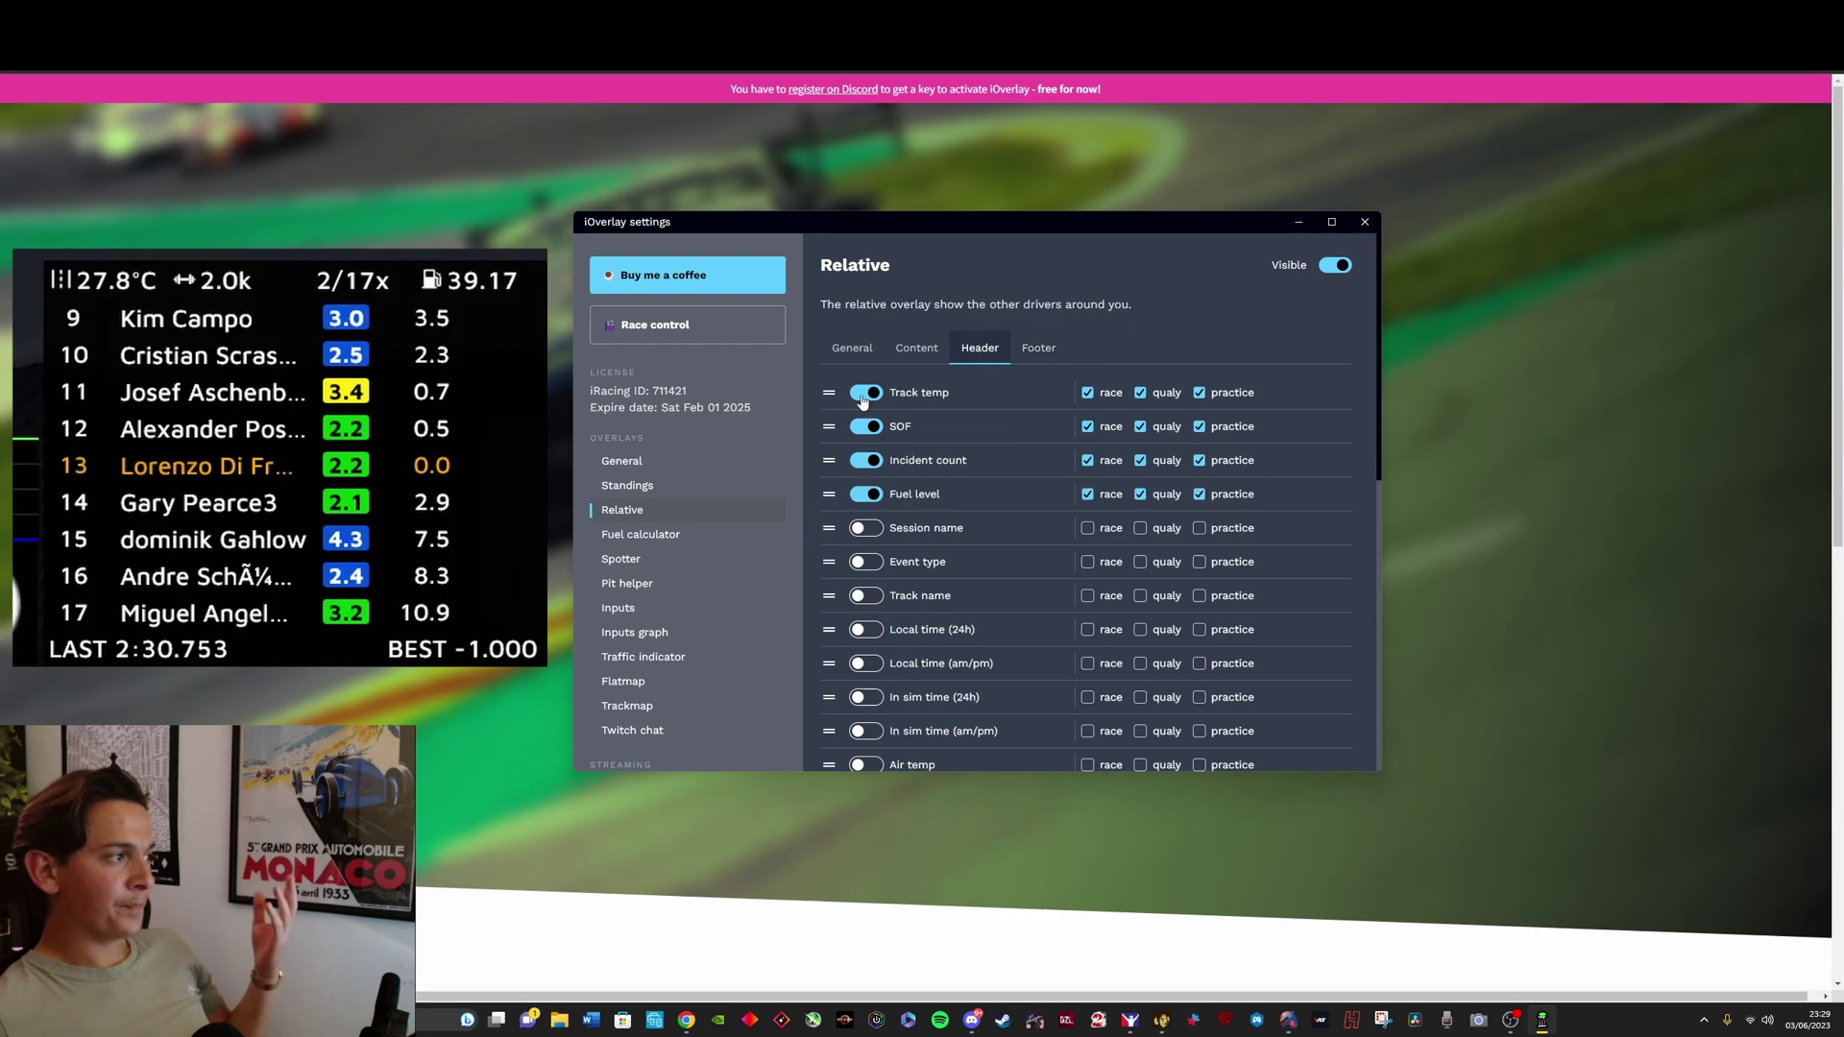
View the Fuel calculator overlay's description and the Spotter overlay's size, visibility and bar settings.
left_click(736, 534)
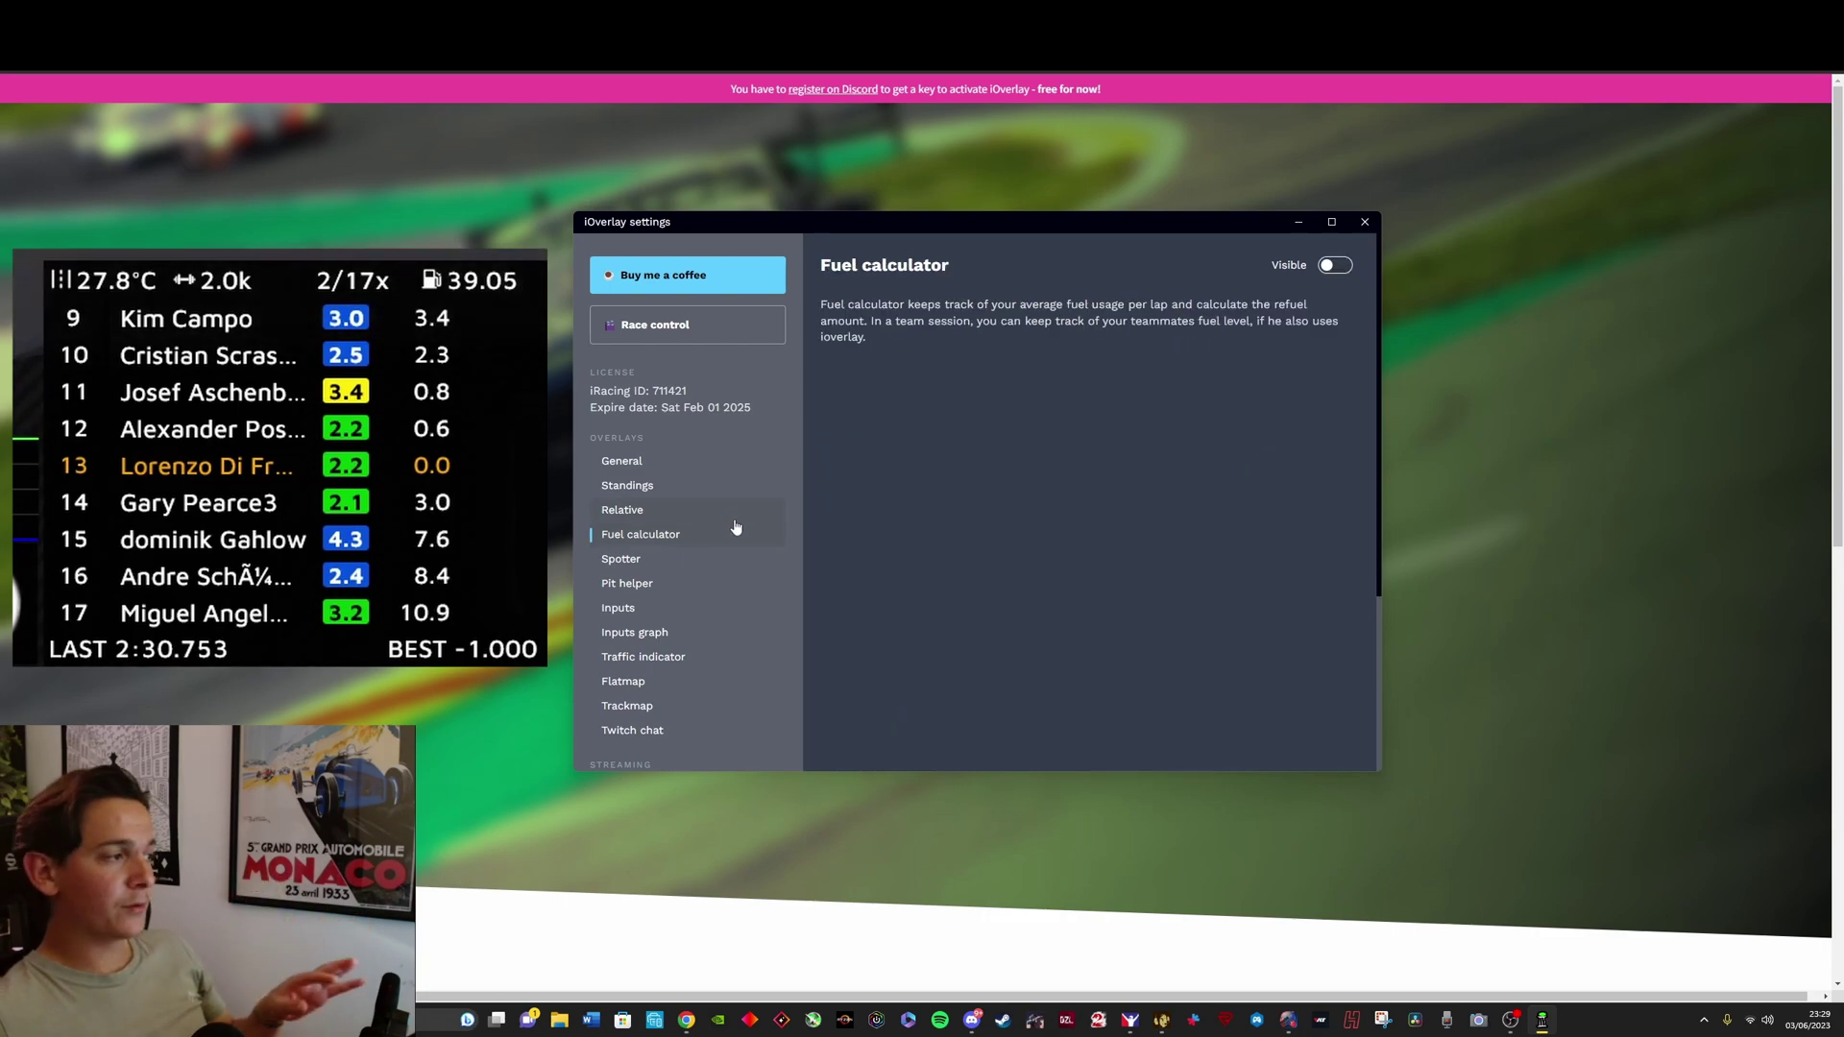
scroll(671, 455, "down", 1)
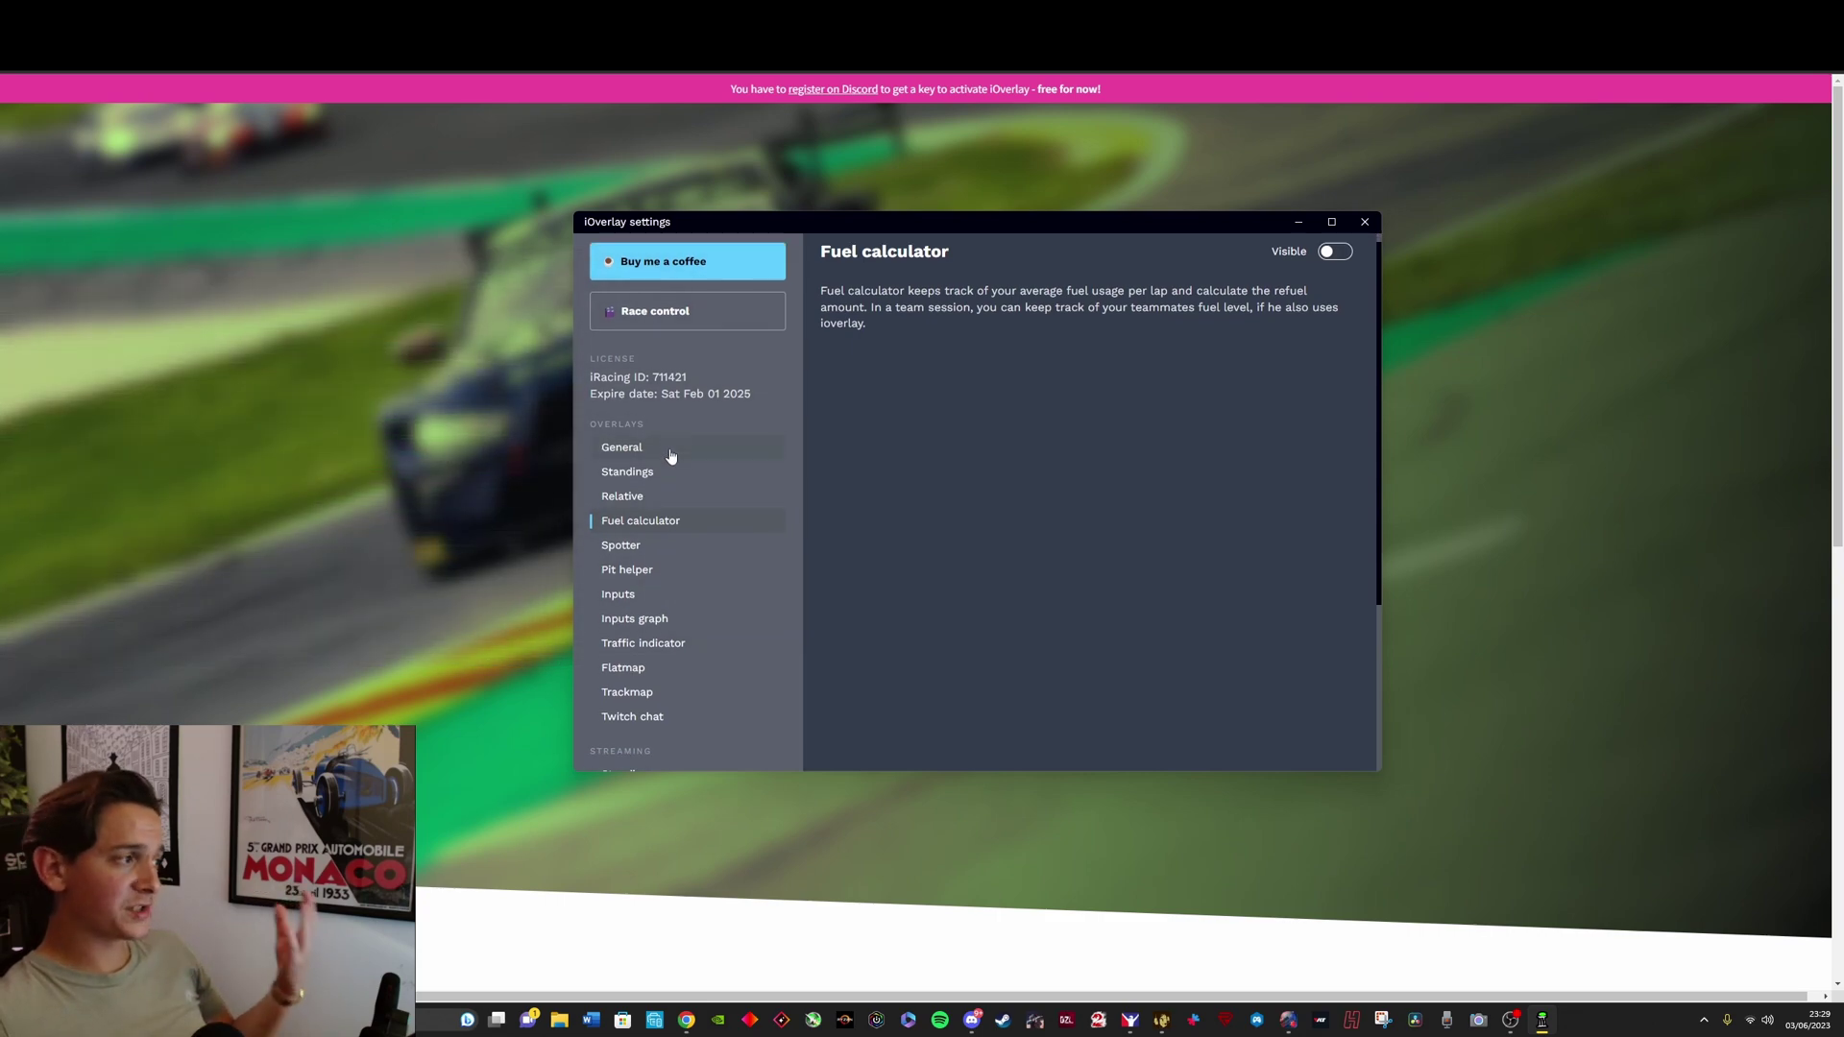
scroll(671, 456, "down", 3)
left_click(657, 422)
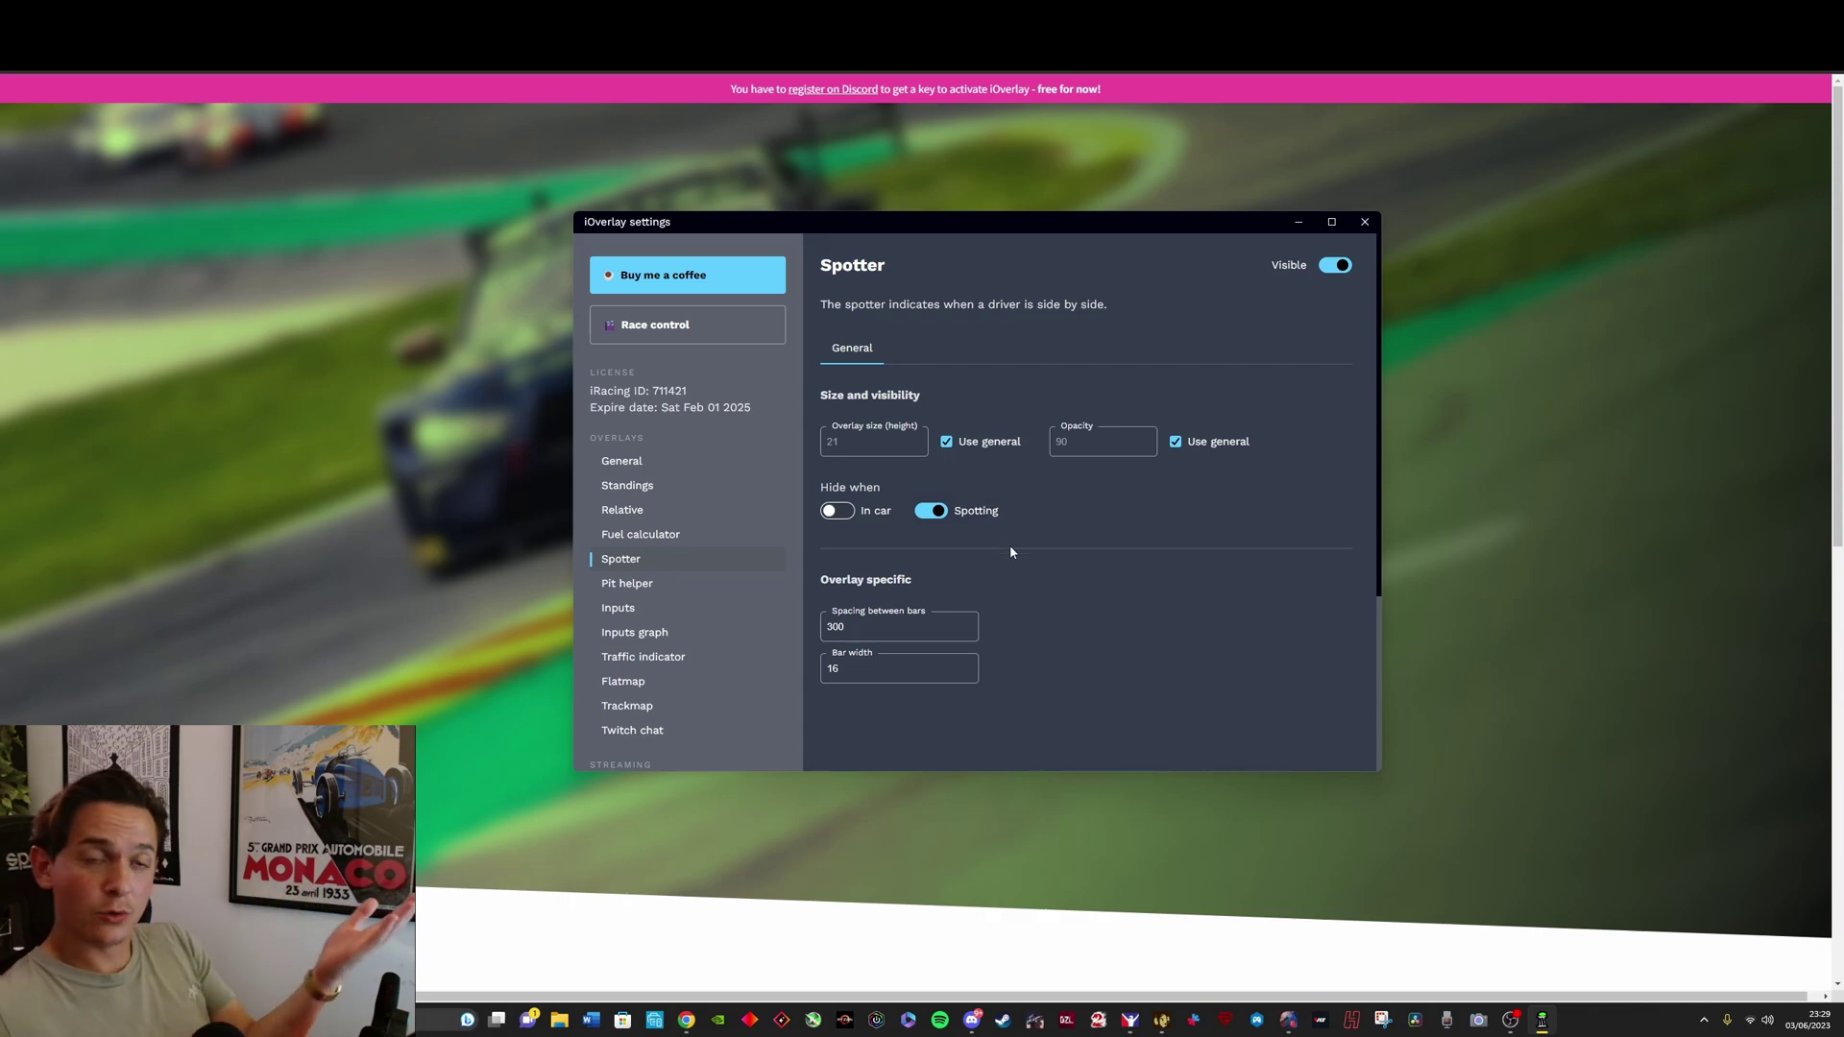
View the Pit helper and Inputs overlay pages and open the Inputs graph settings.
left_click(655, 589)
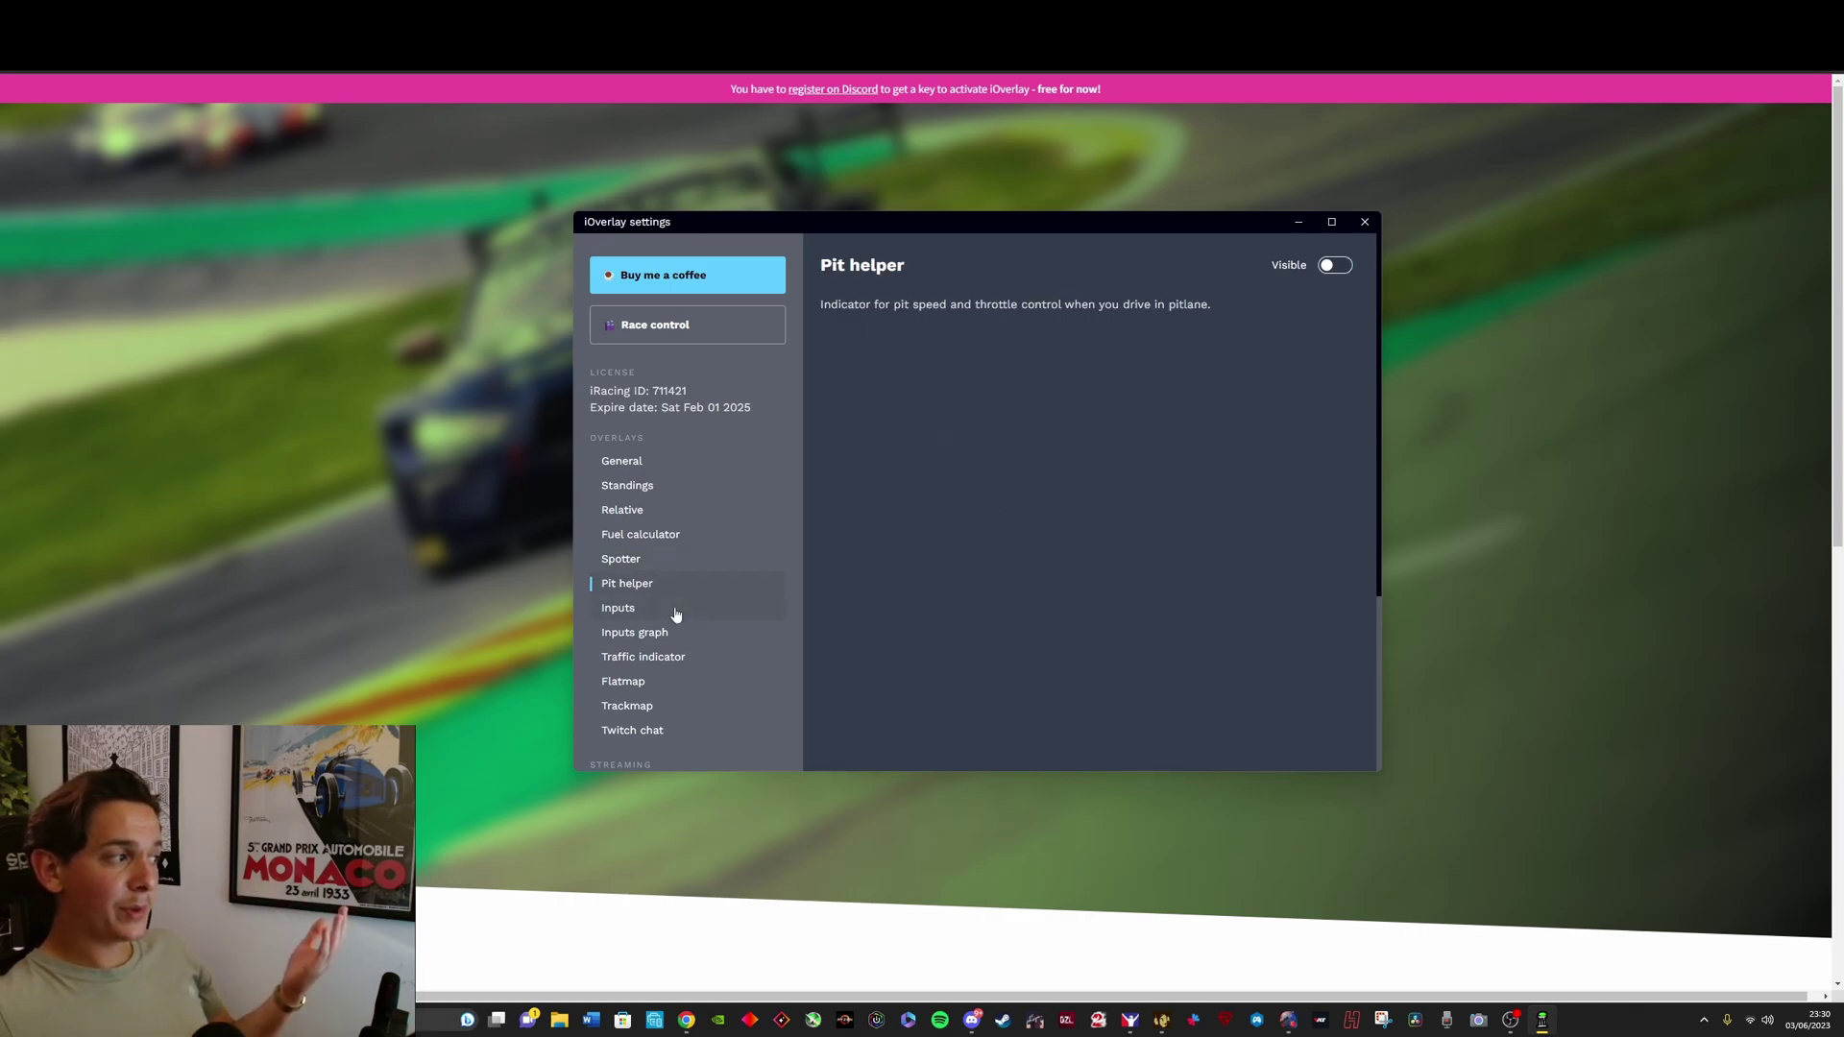
left_click(676, 615)
scroll(698, 550, "down", 2)
left_click(676, 498)
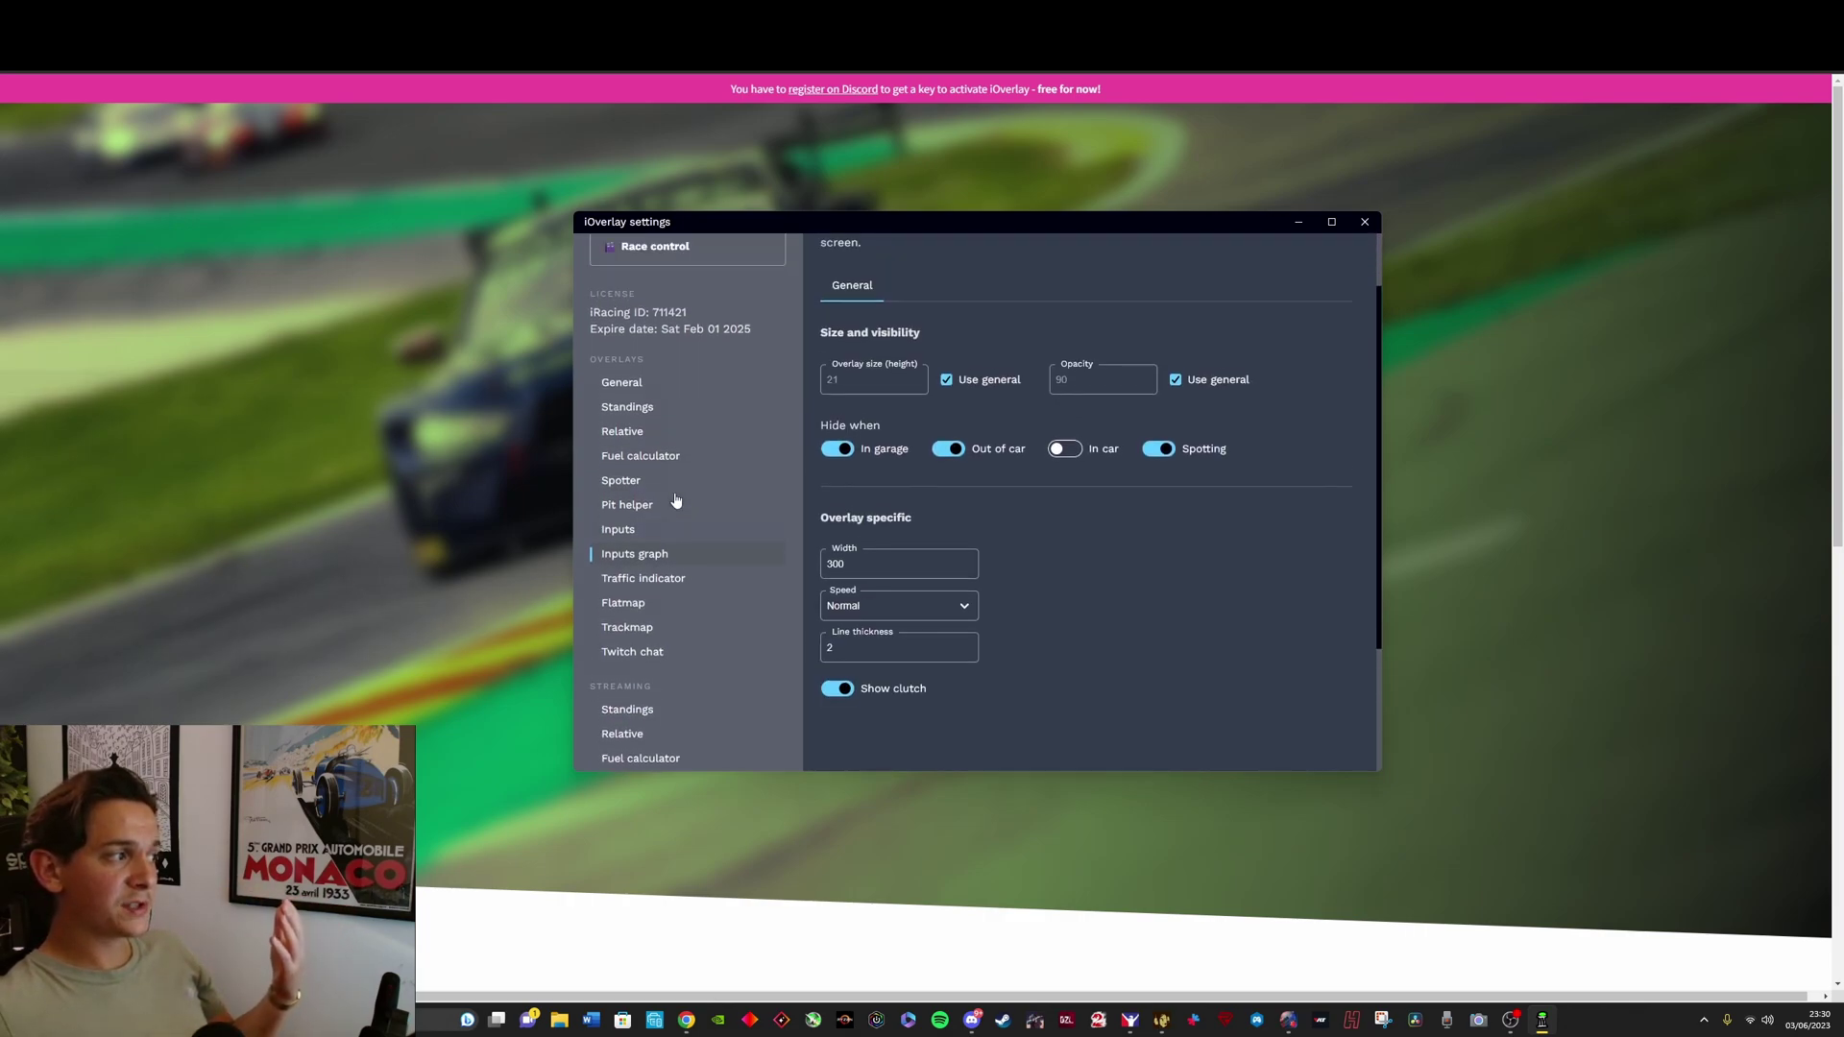
View the top of the Inputs graph settings and the Traffic indicator, Flatmap and Trackmap overlay pages.
scroll(677, 499, "up", 2)
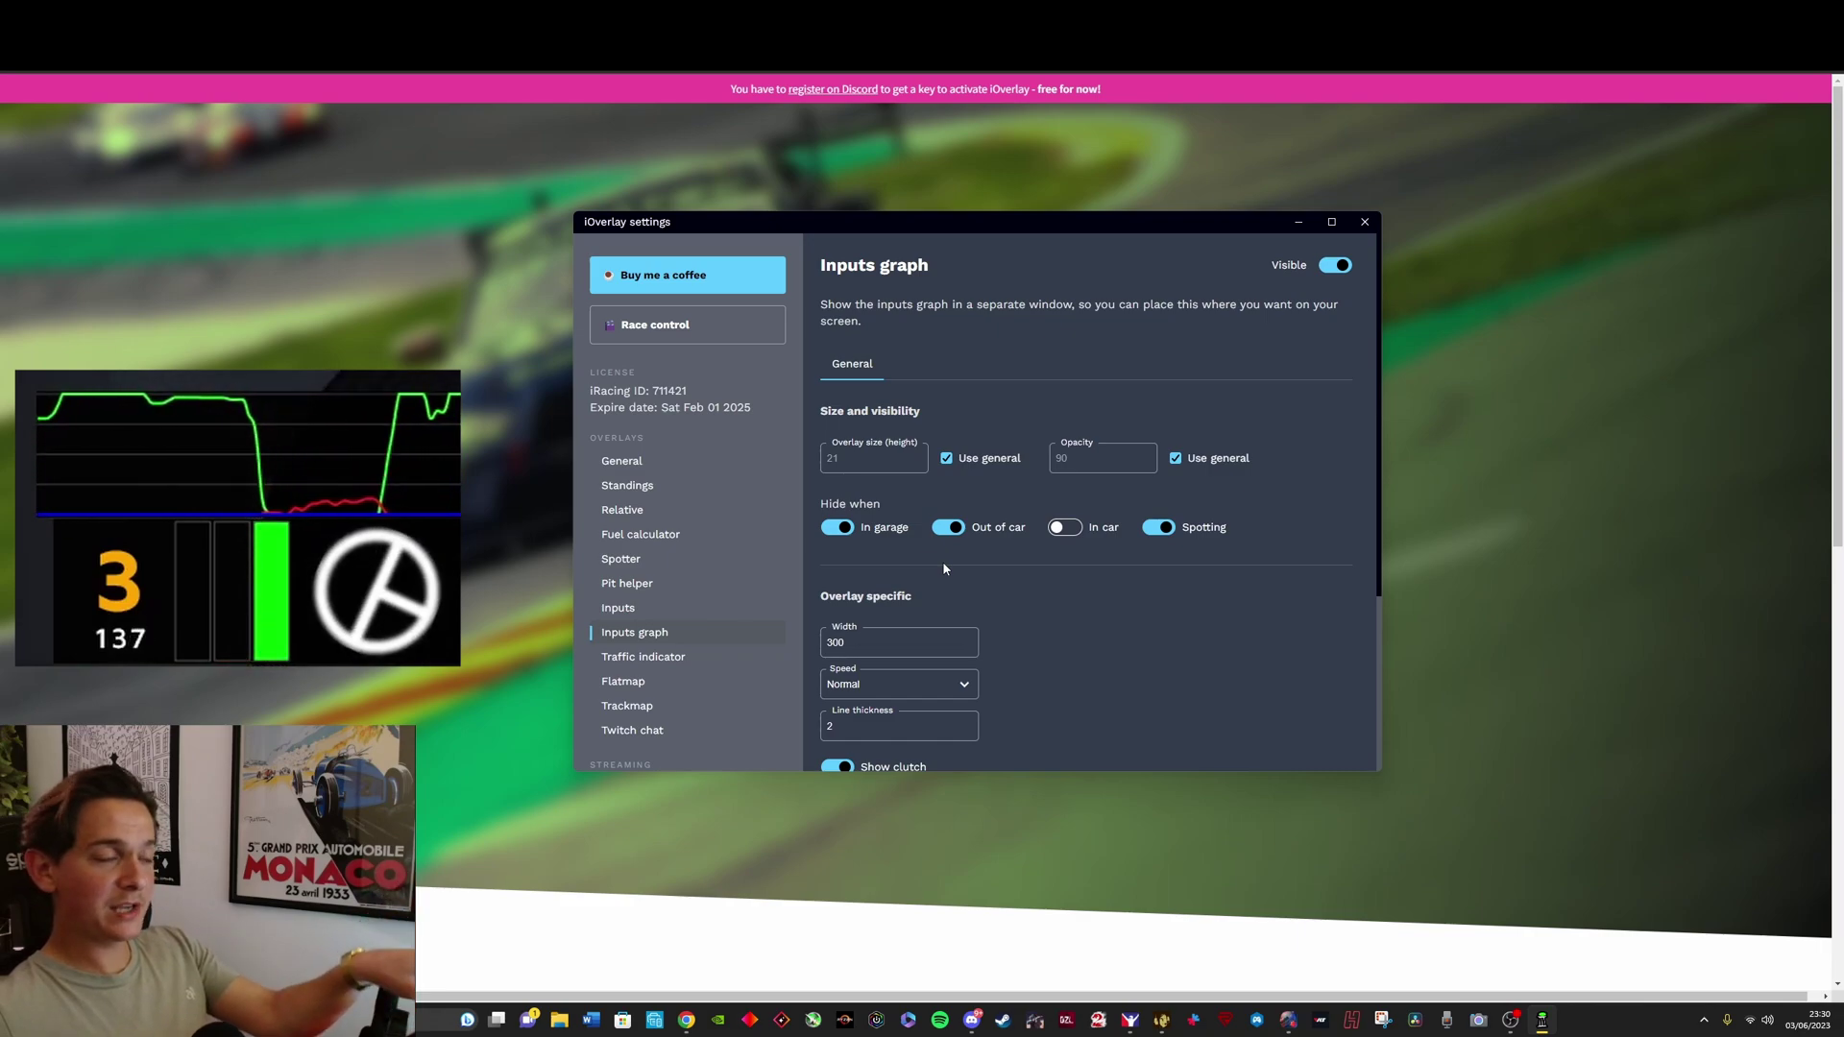
left_click(678, 661)
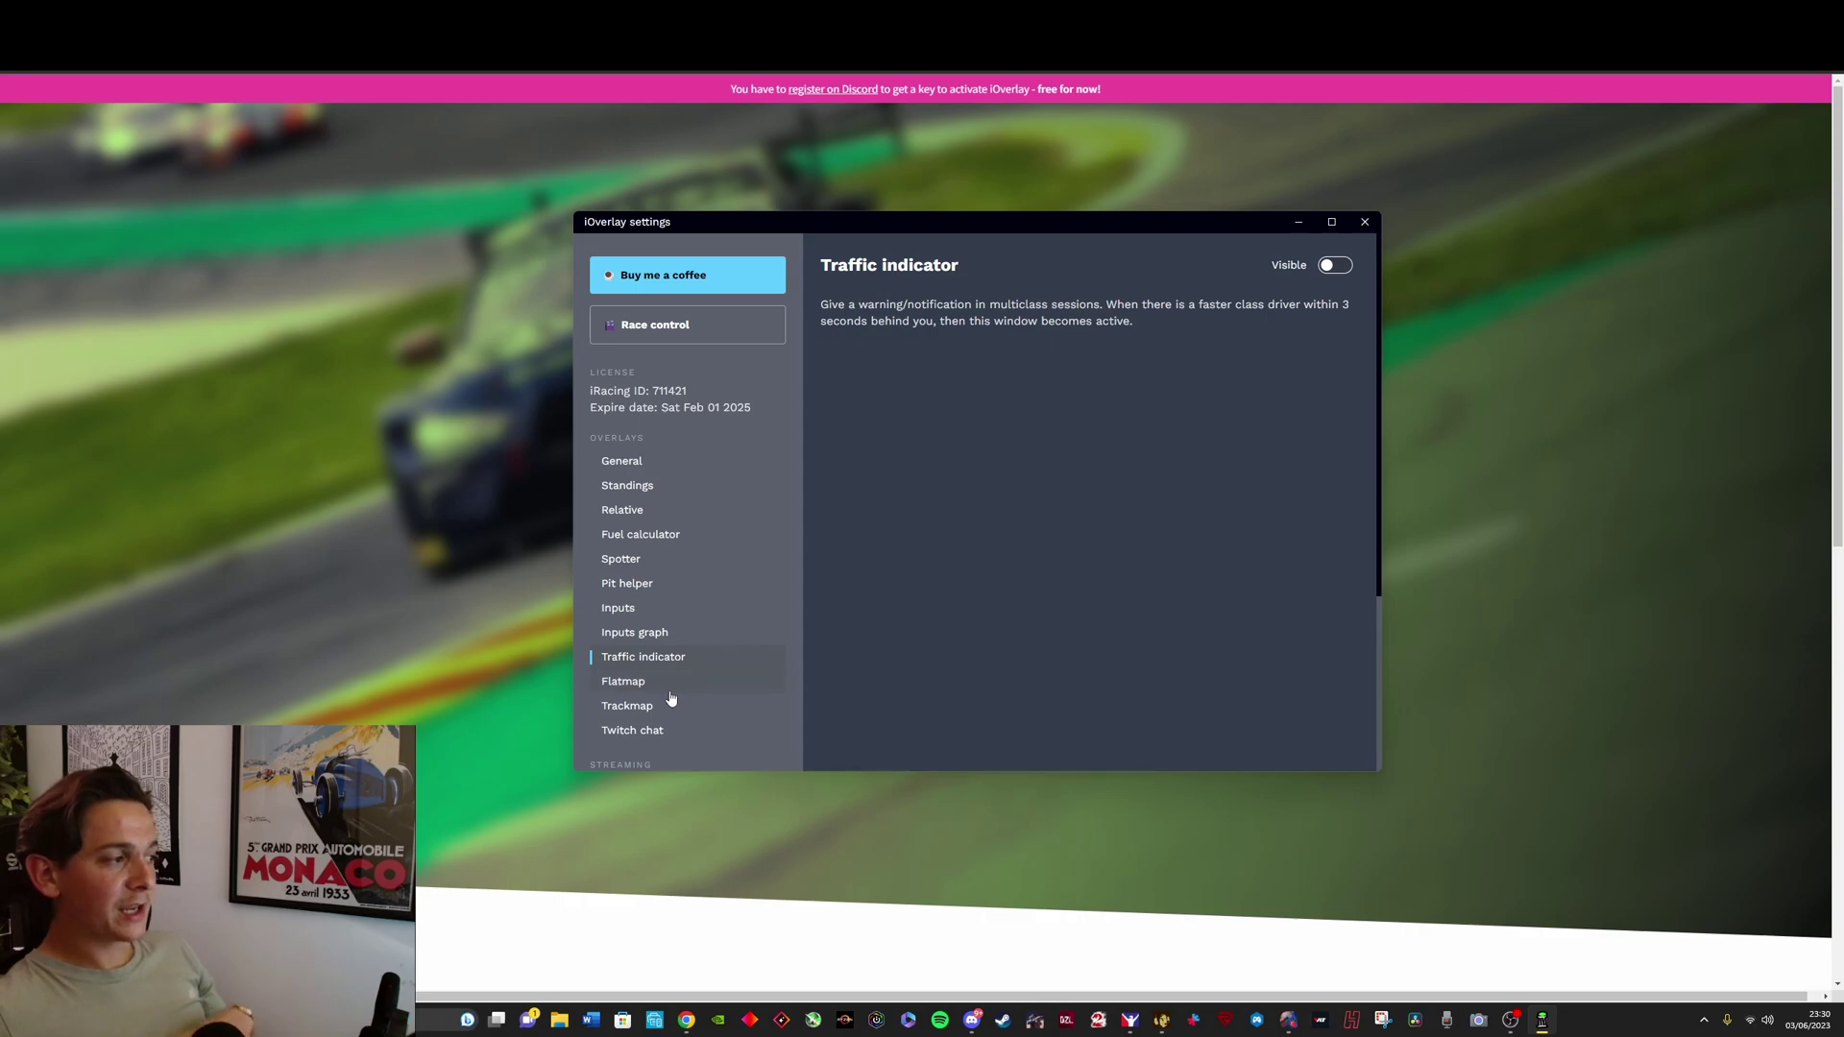
left_click(671, 690)
left_click(672, 711)
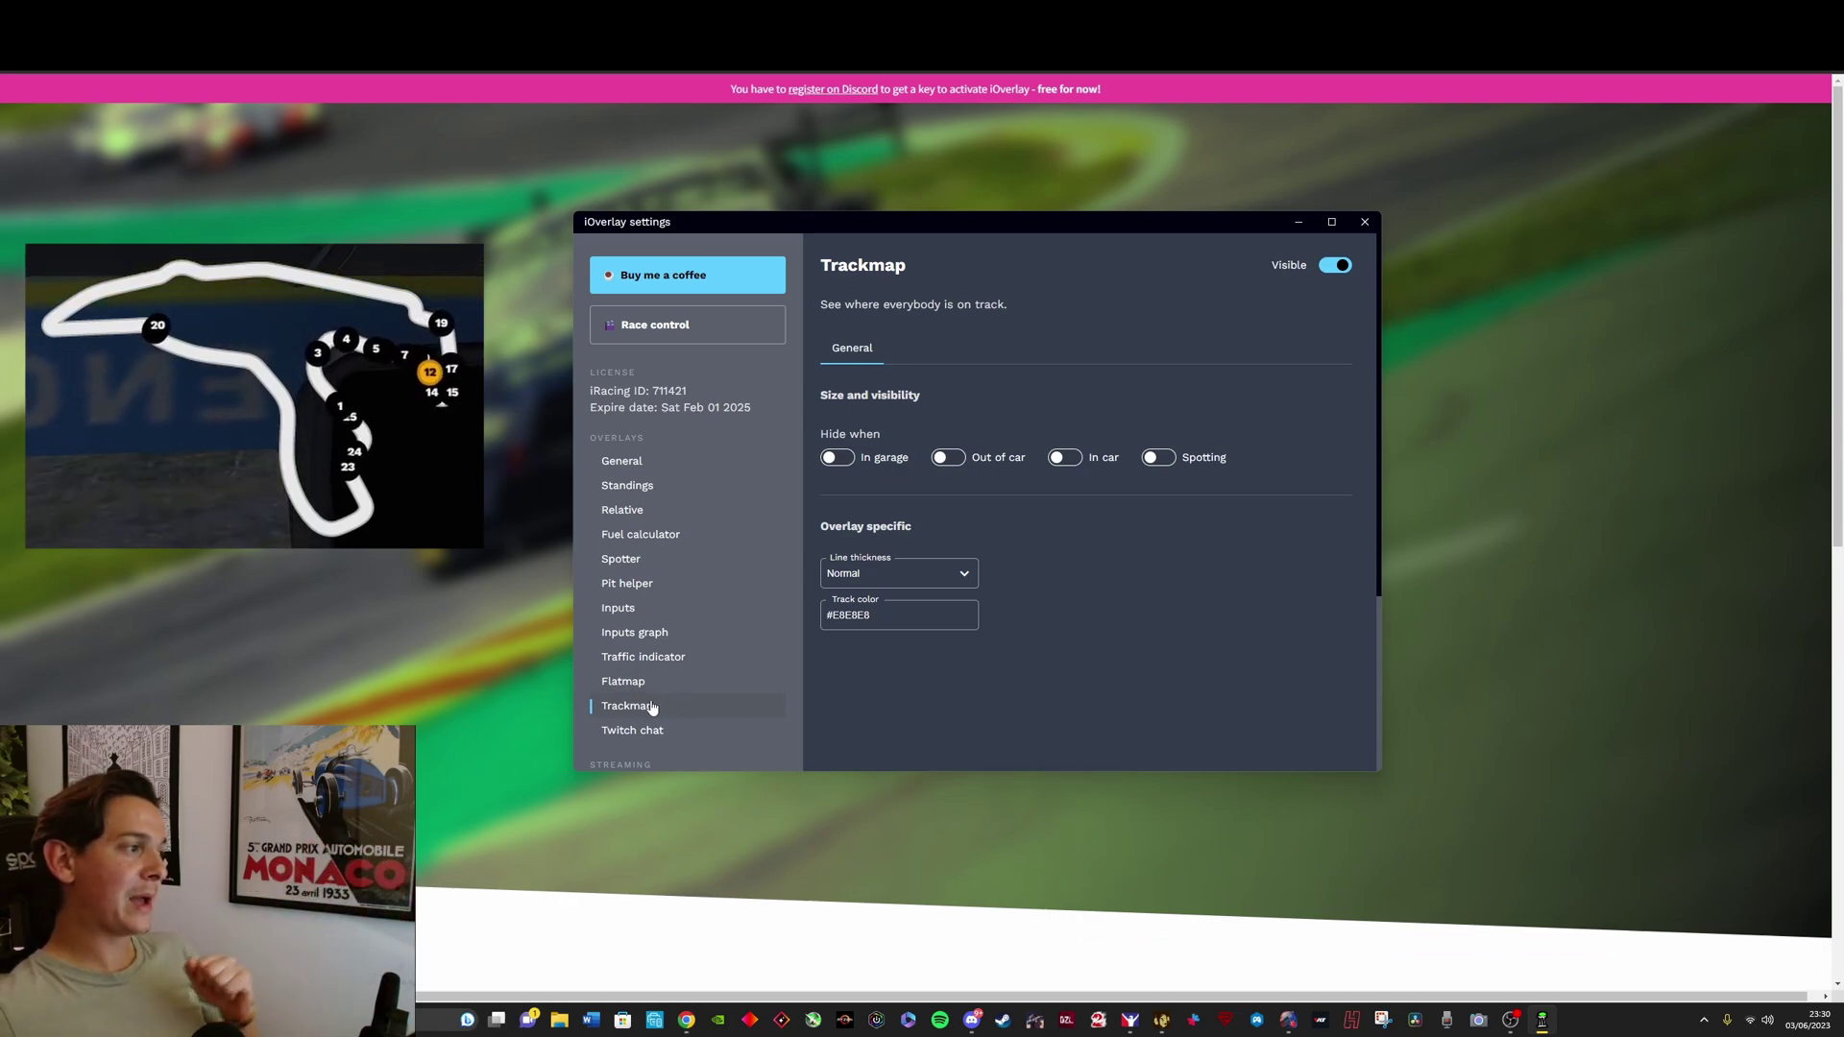
View the Twitch chat overlay page and the Twitch chat settings in the streaming section.
left_click(657, 730)
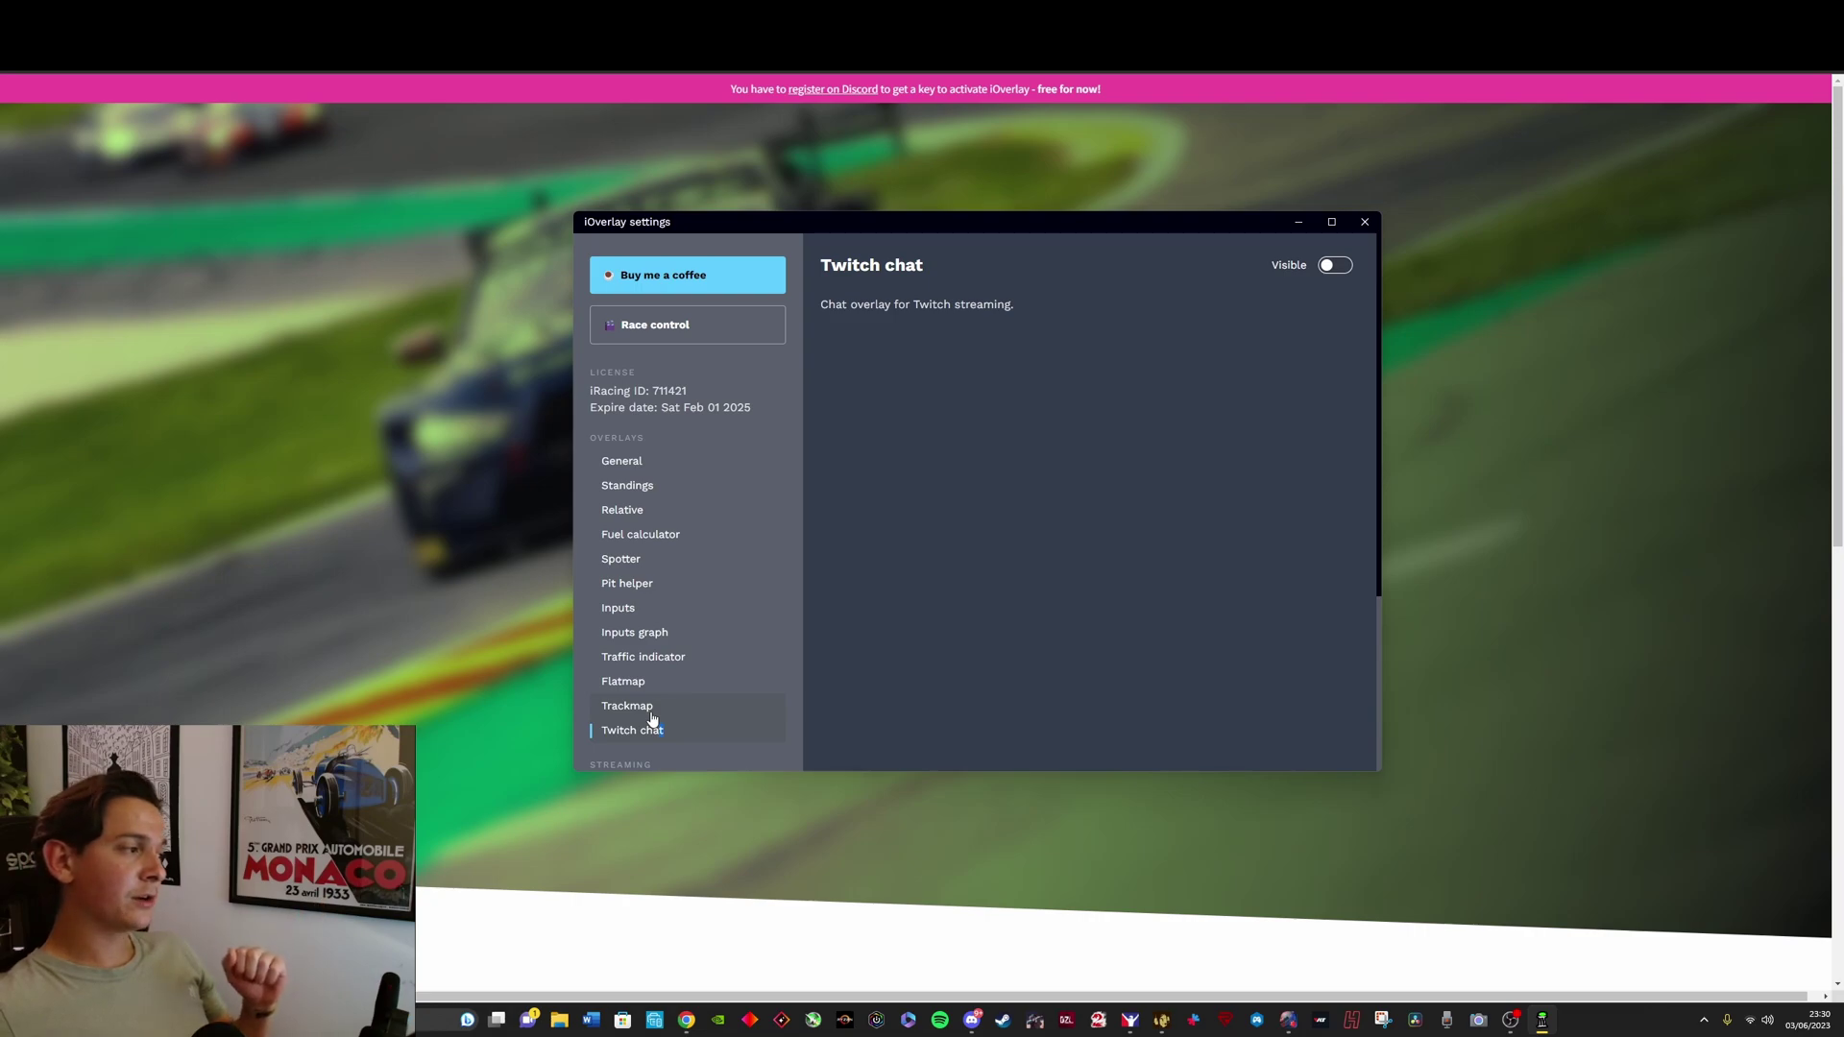
scroll(668, 560, "down", 3)
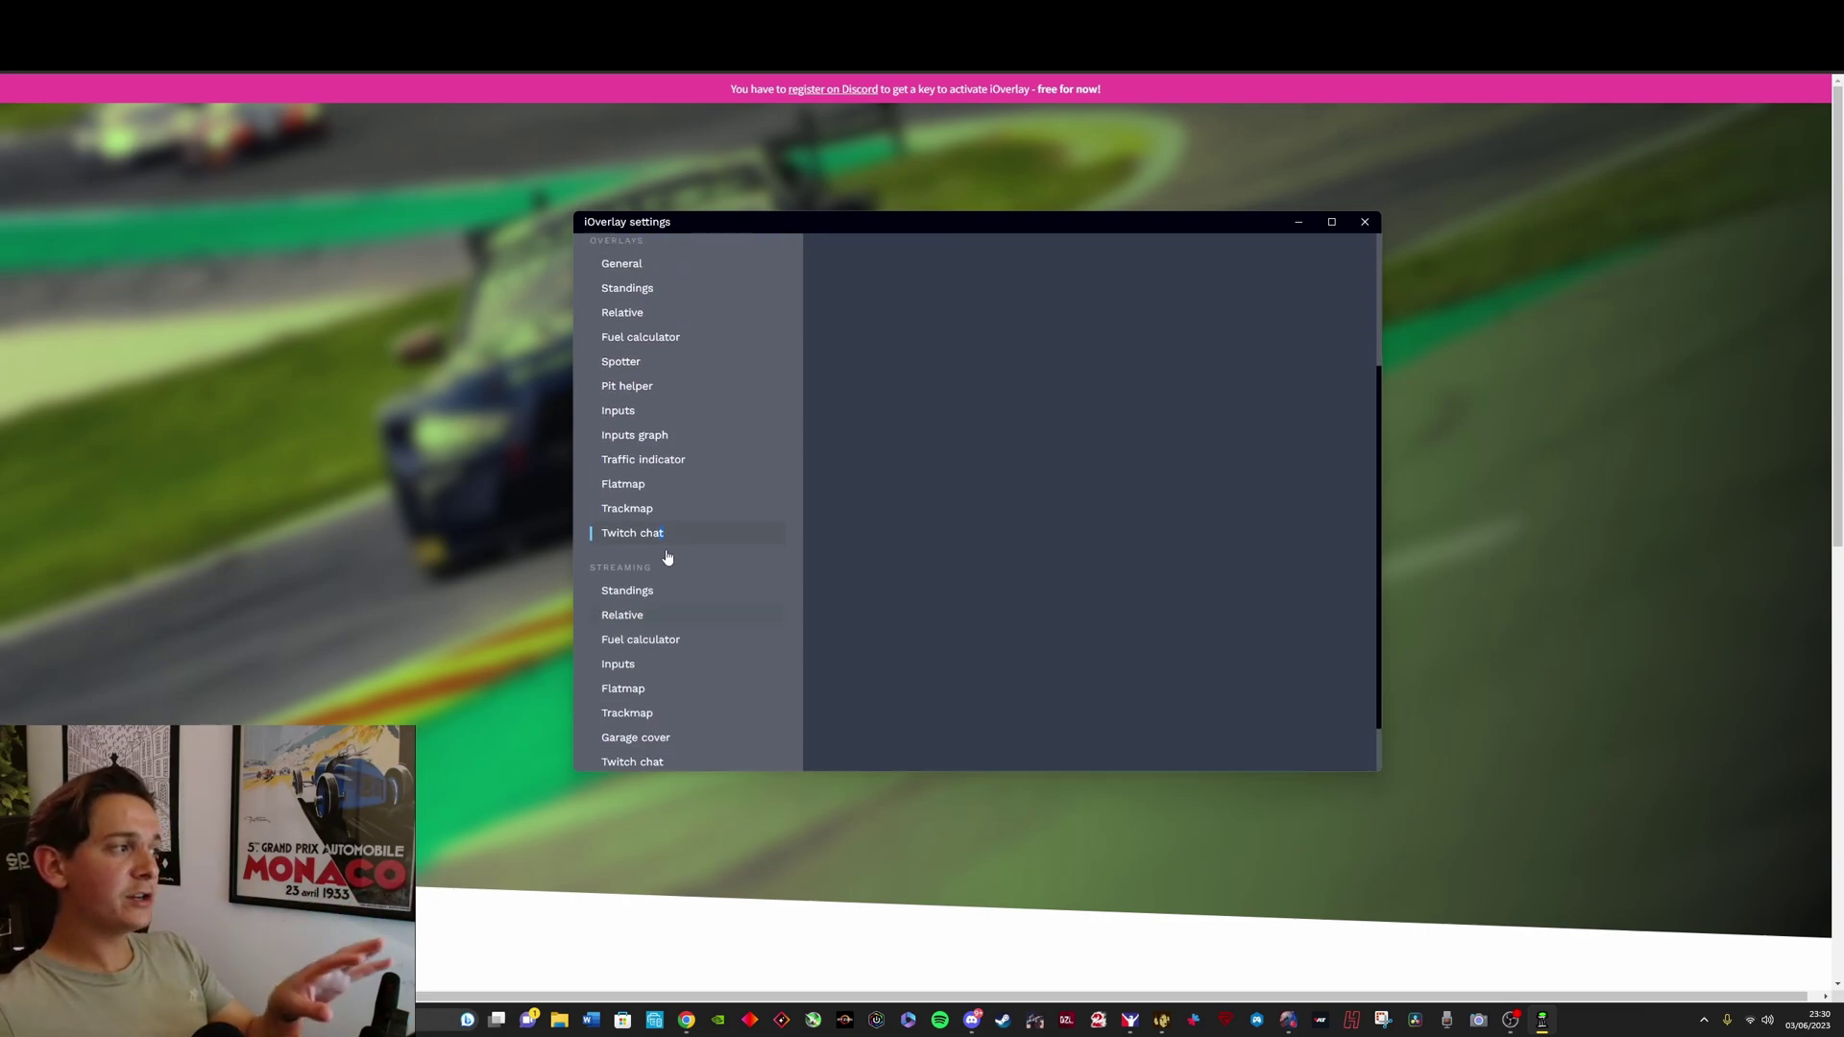
scroll(668, 558, "up", 3)
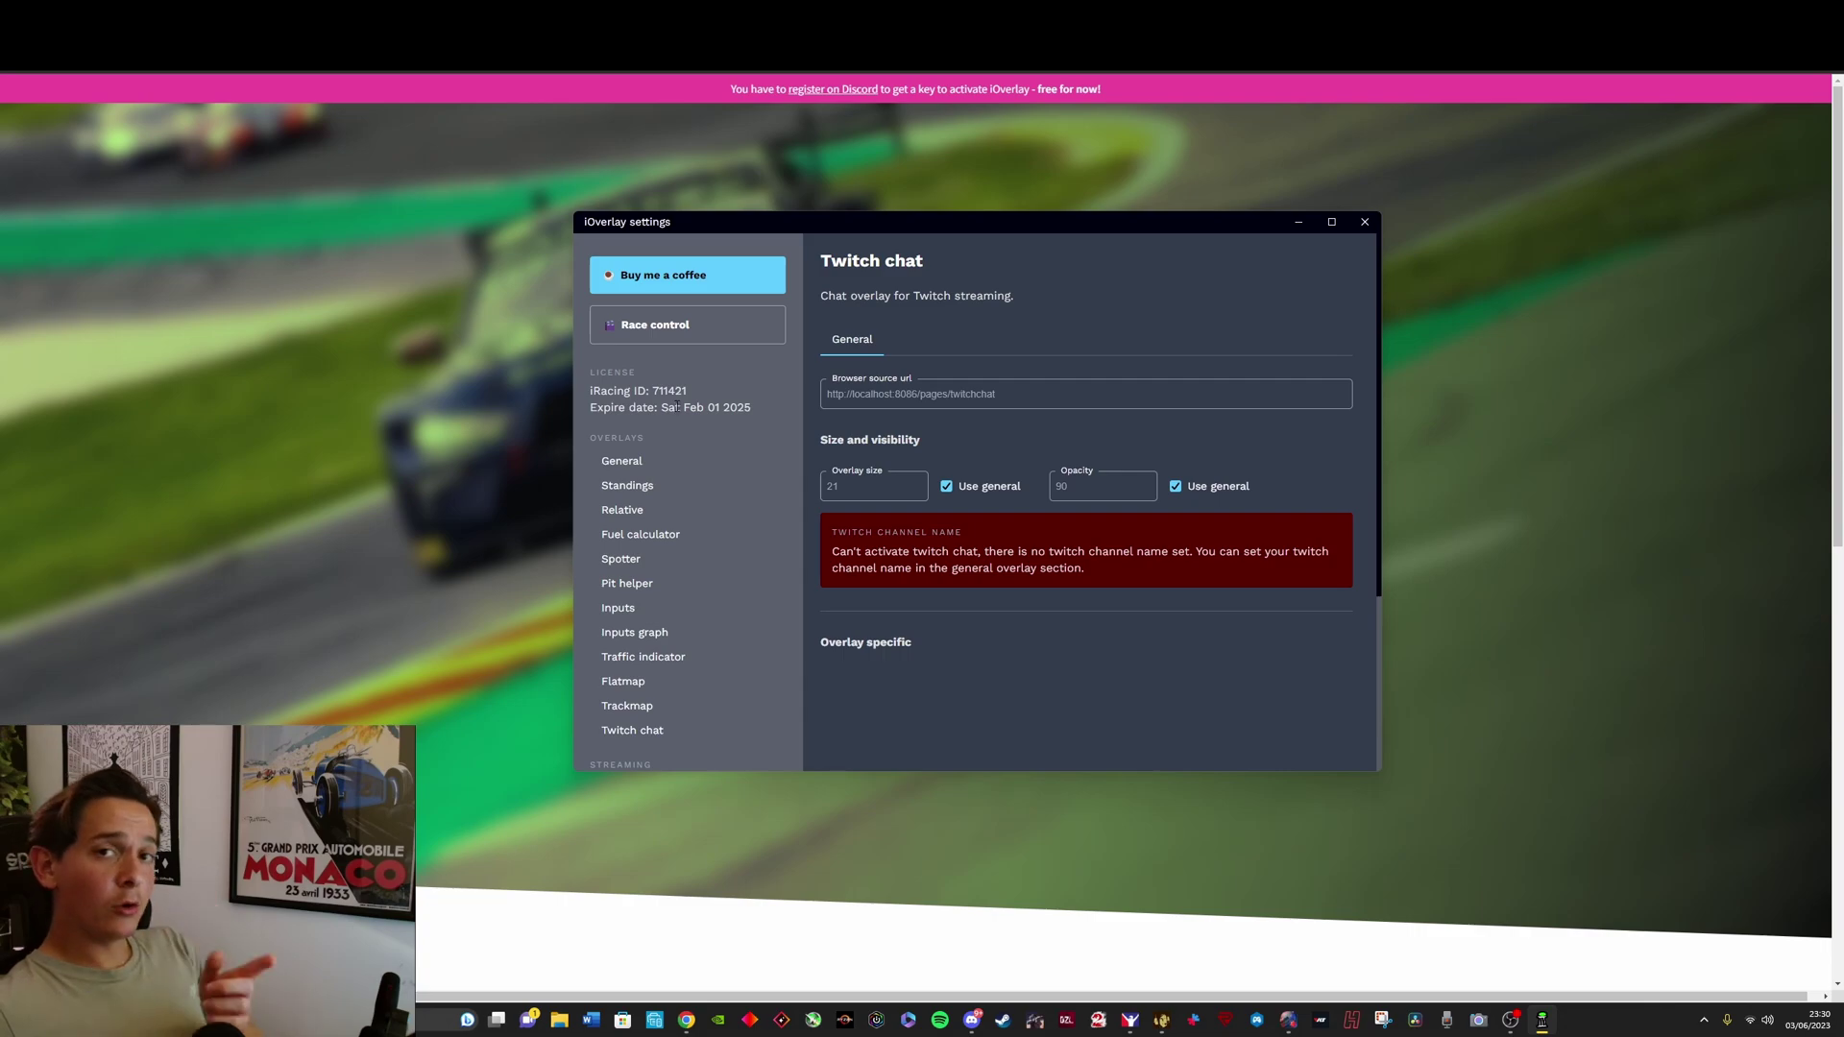
Review the General overlay settings through to Oculus VR compatibility, and view the race control window before closing it.
left_click(651, 462)
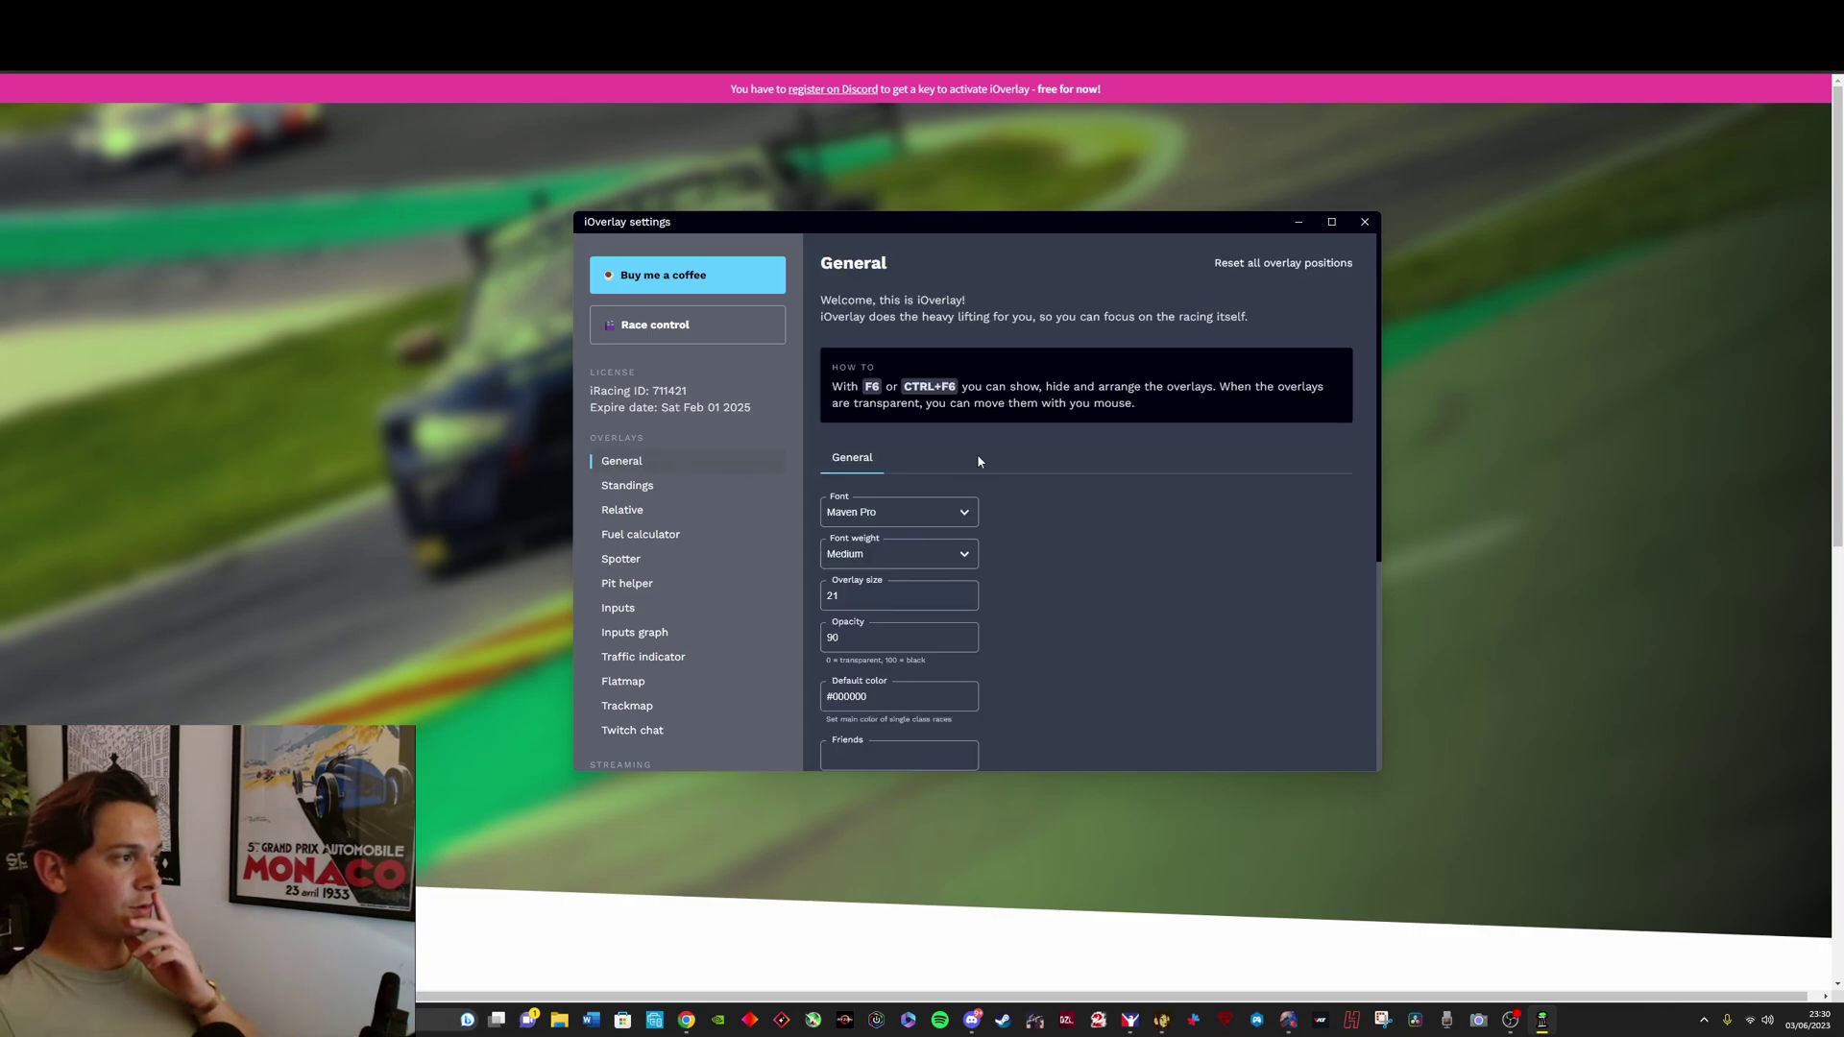
scroll(977, 465, "down", 5)
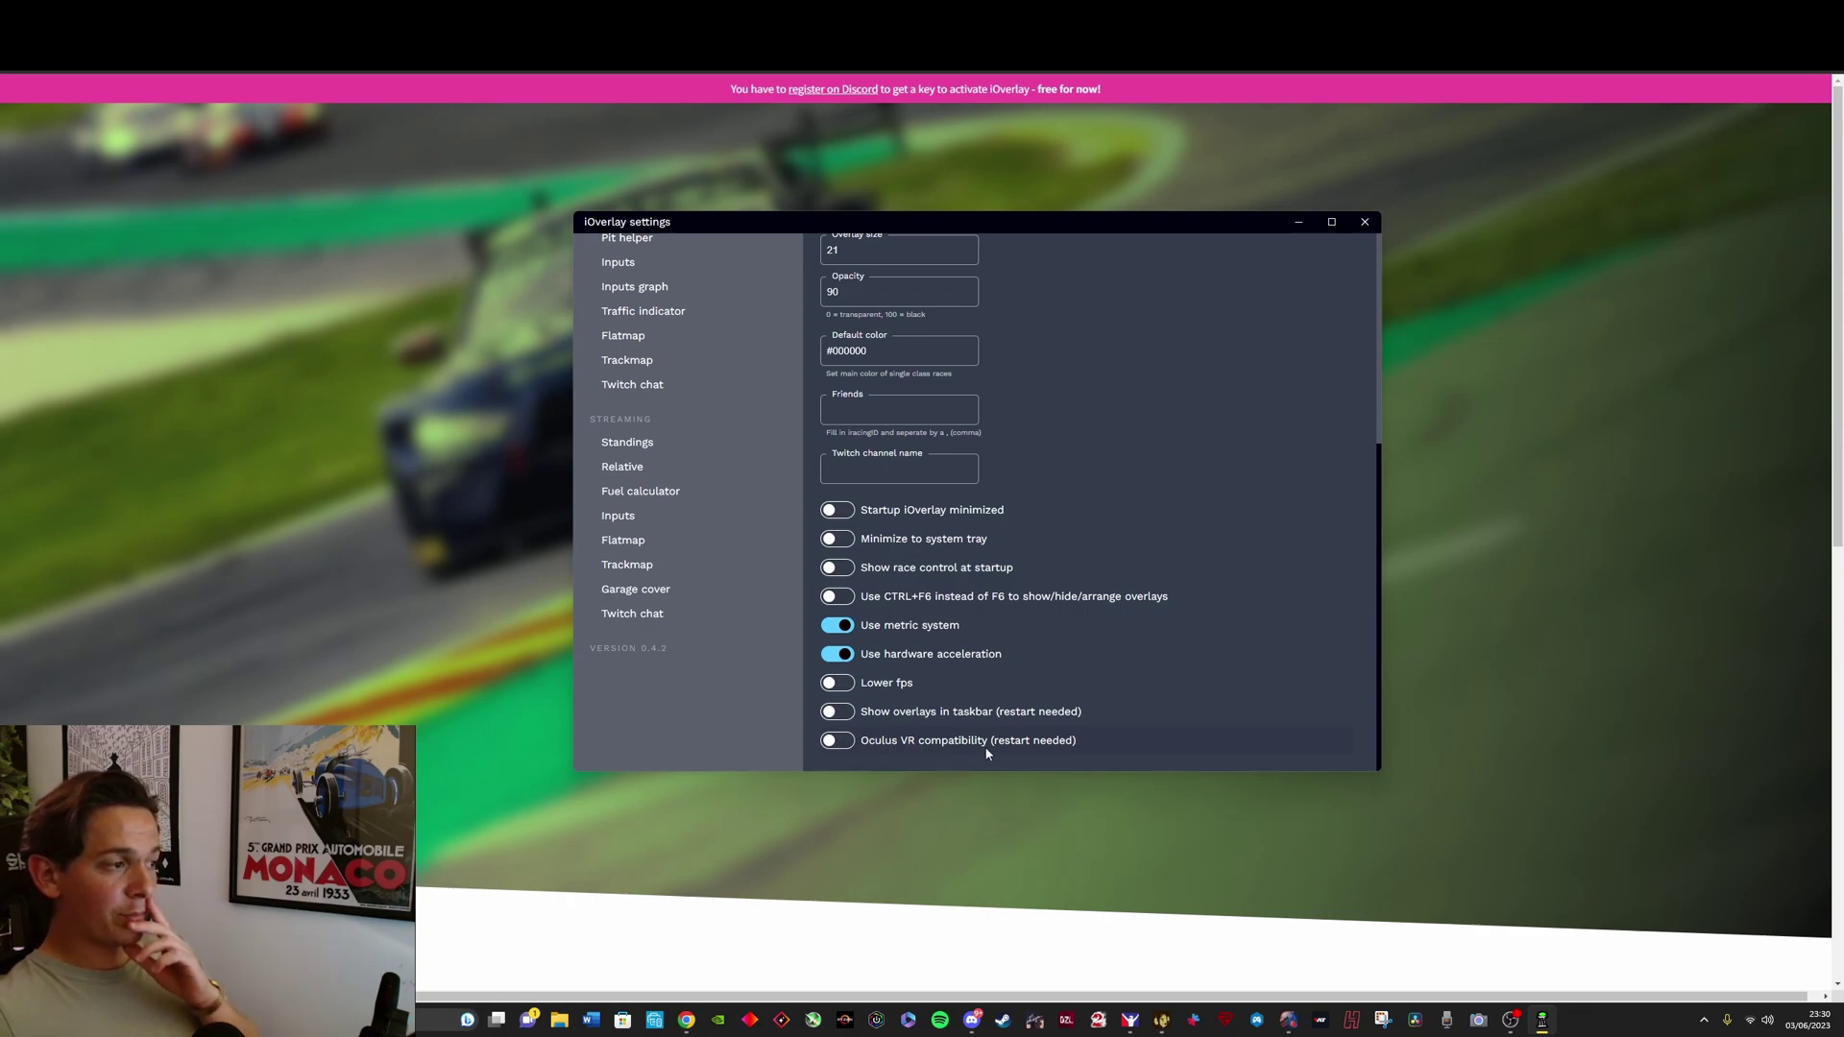
scroll(898, 509, "up", 4)
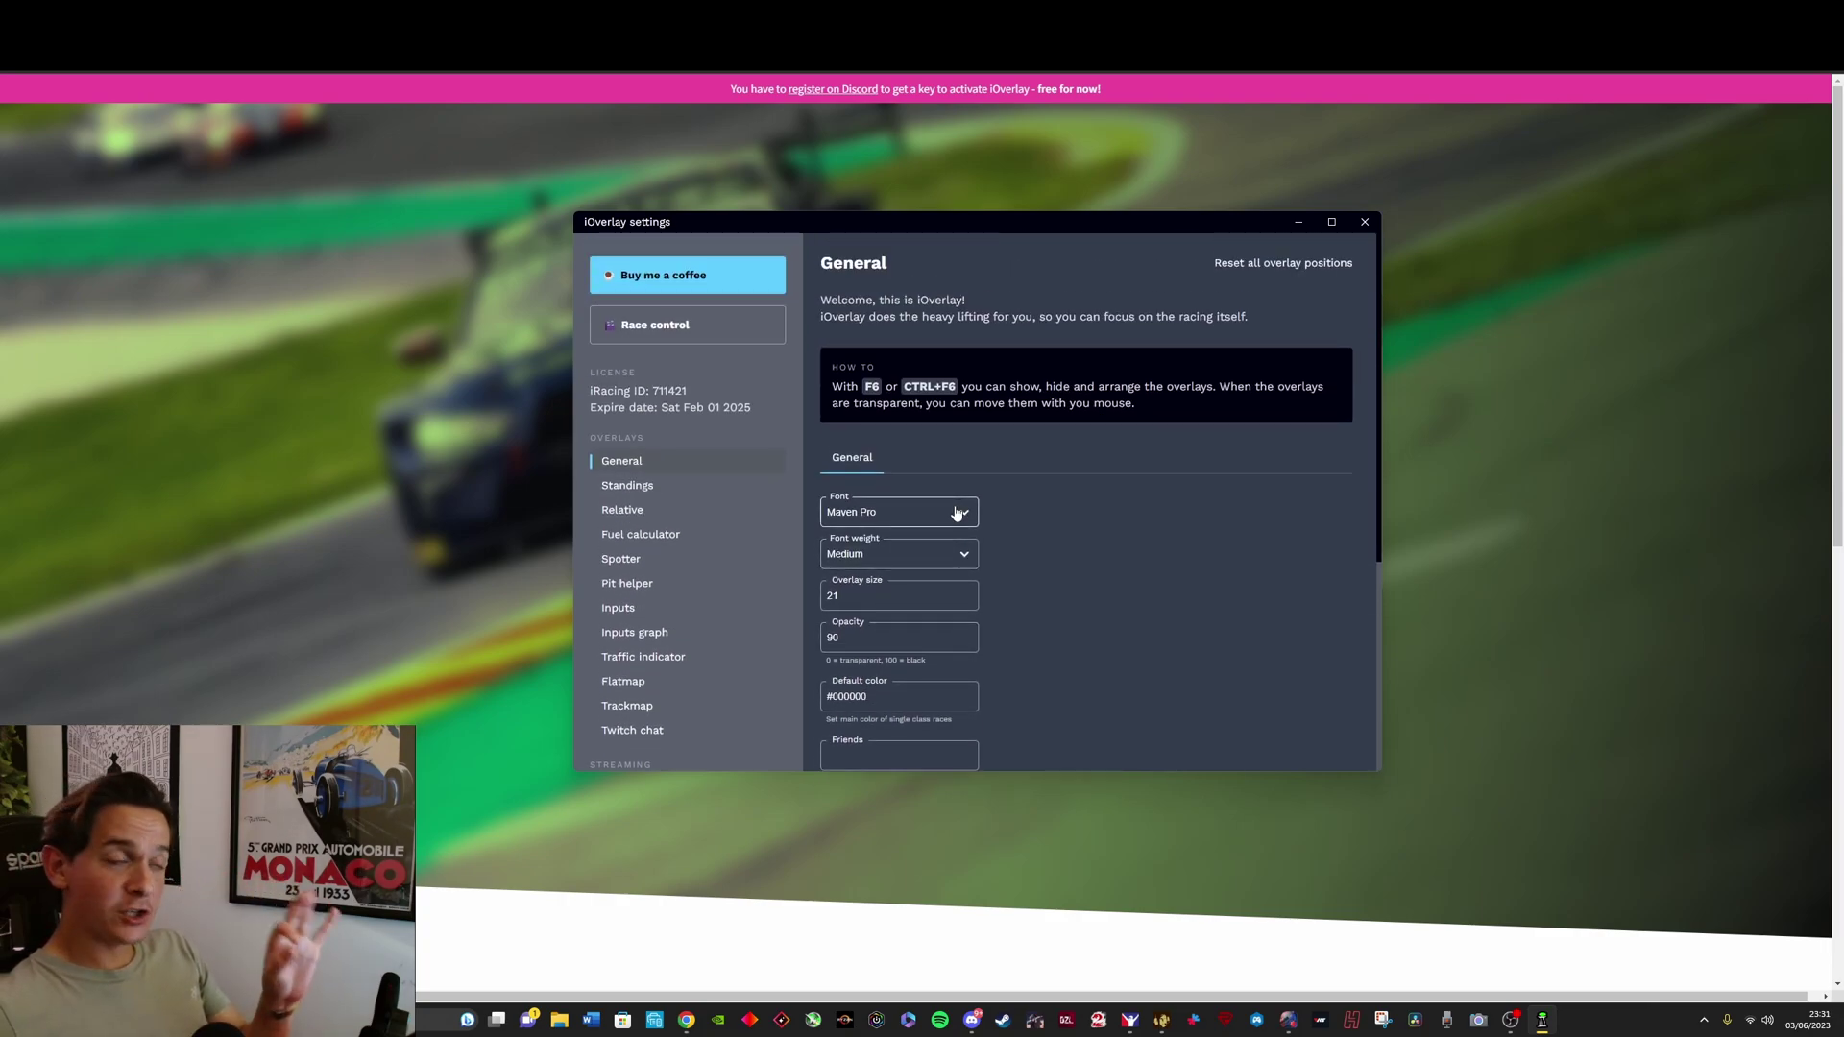
left_click(673, 326)
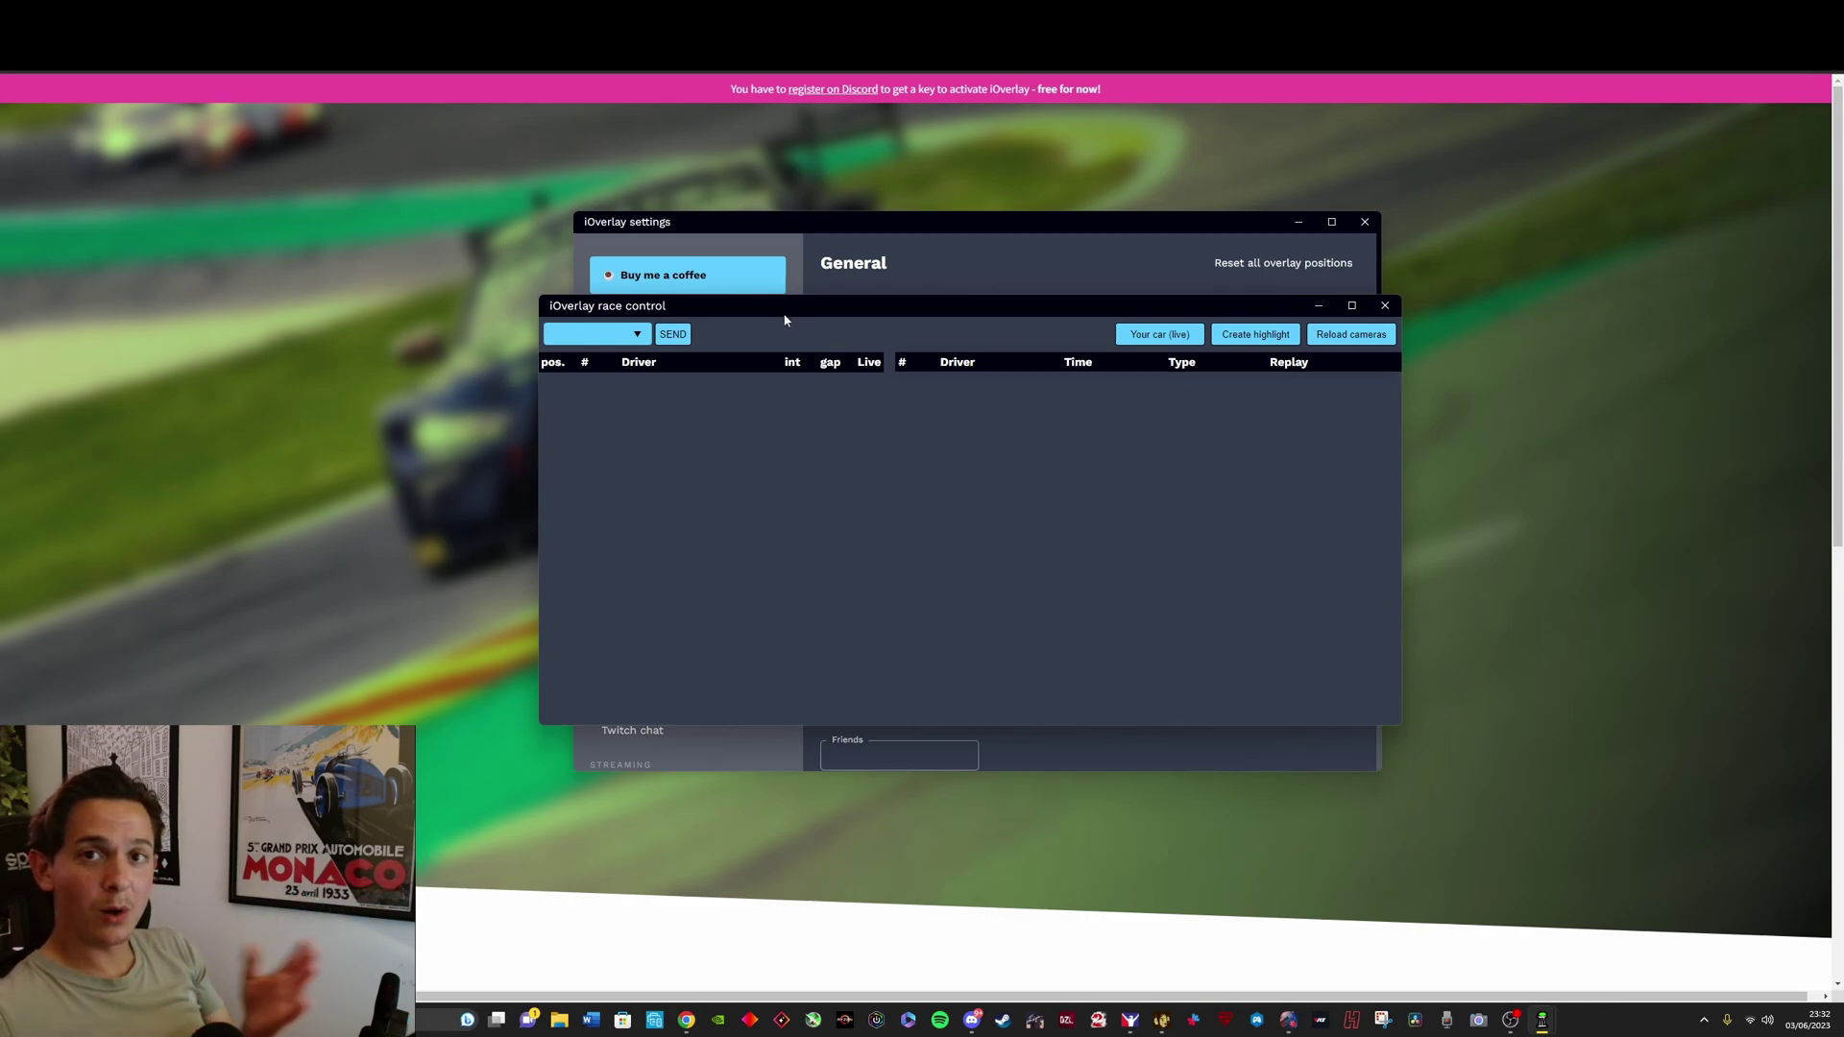
left_click(1384, 308)
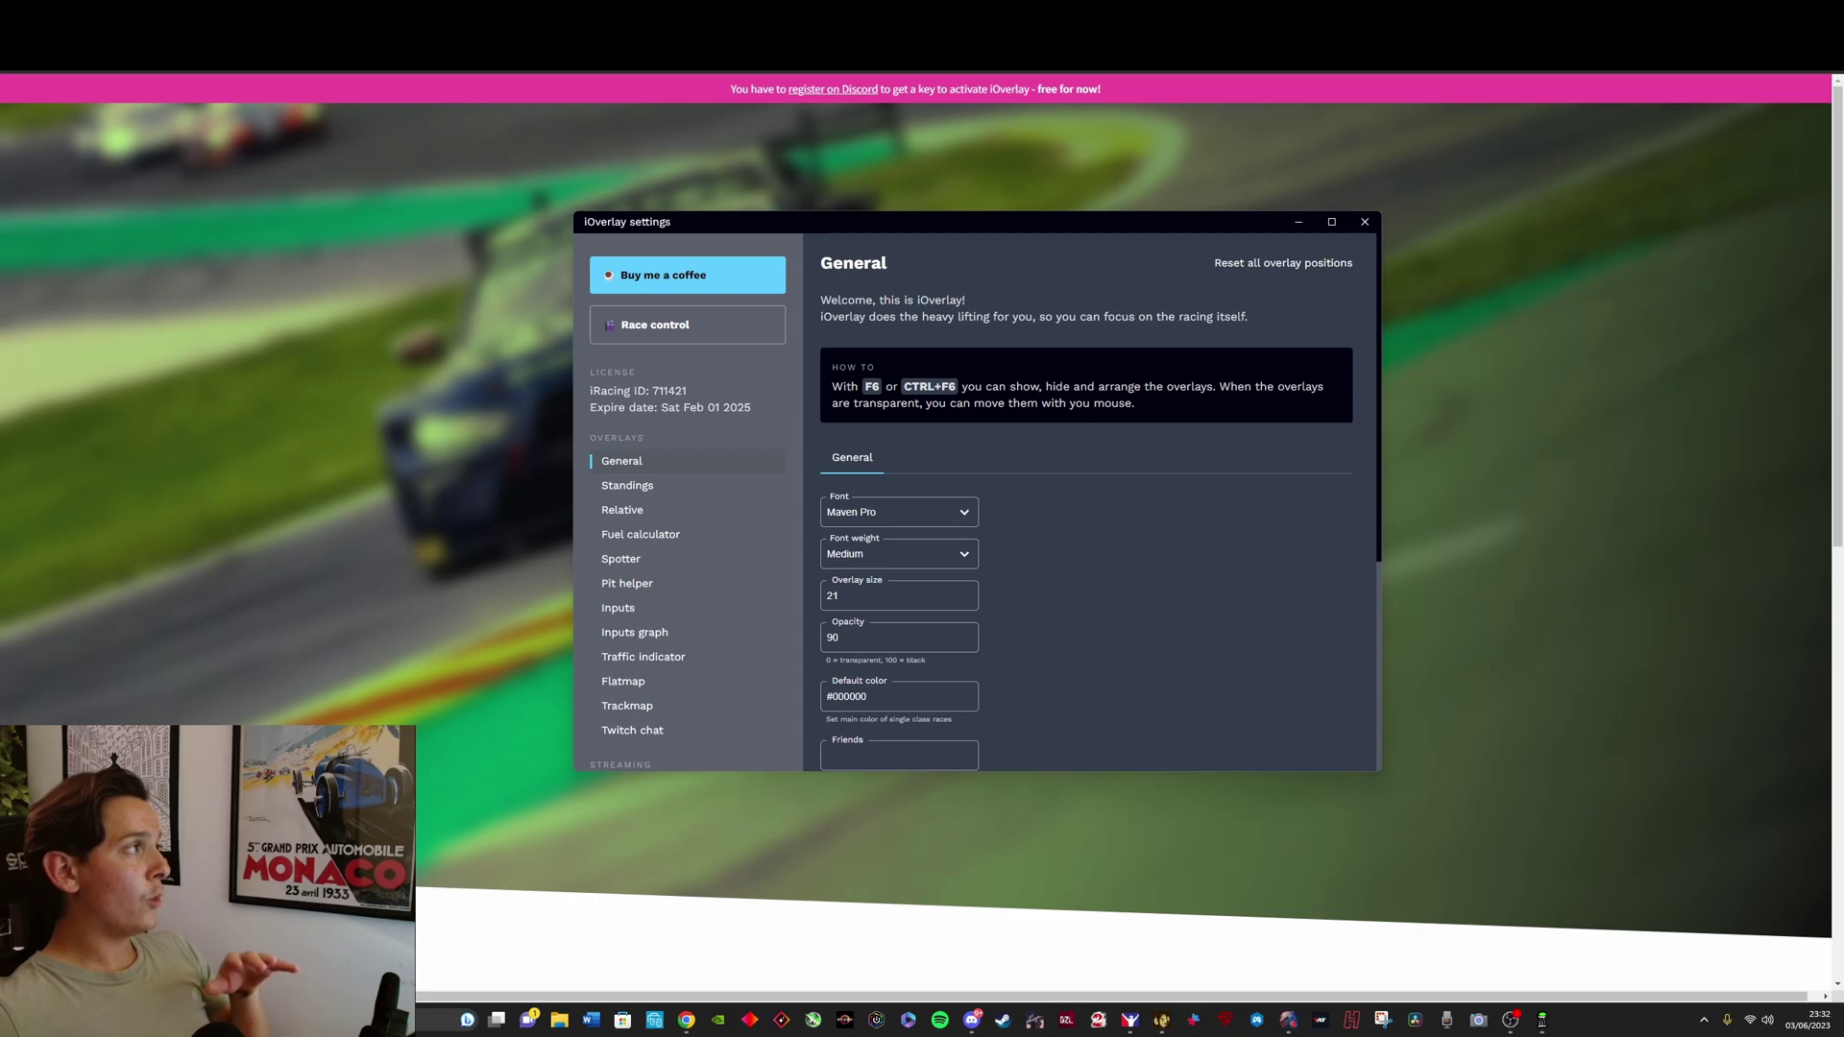
Switch to the iOverlay Trello board in the browser and look through its Feature Request list.
key("alt+Tab")
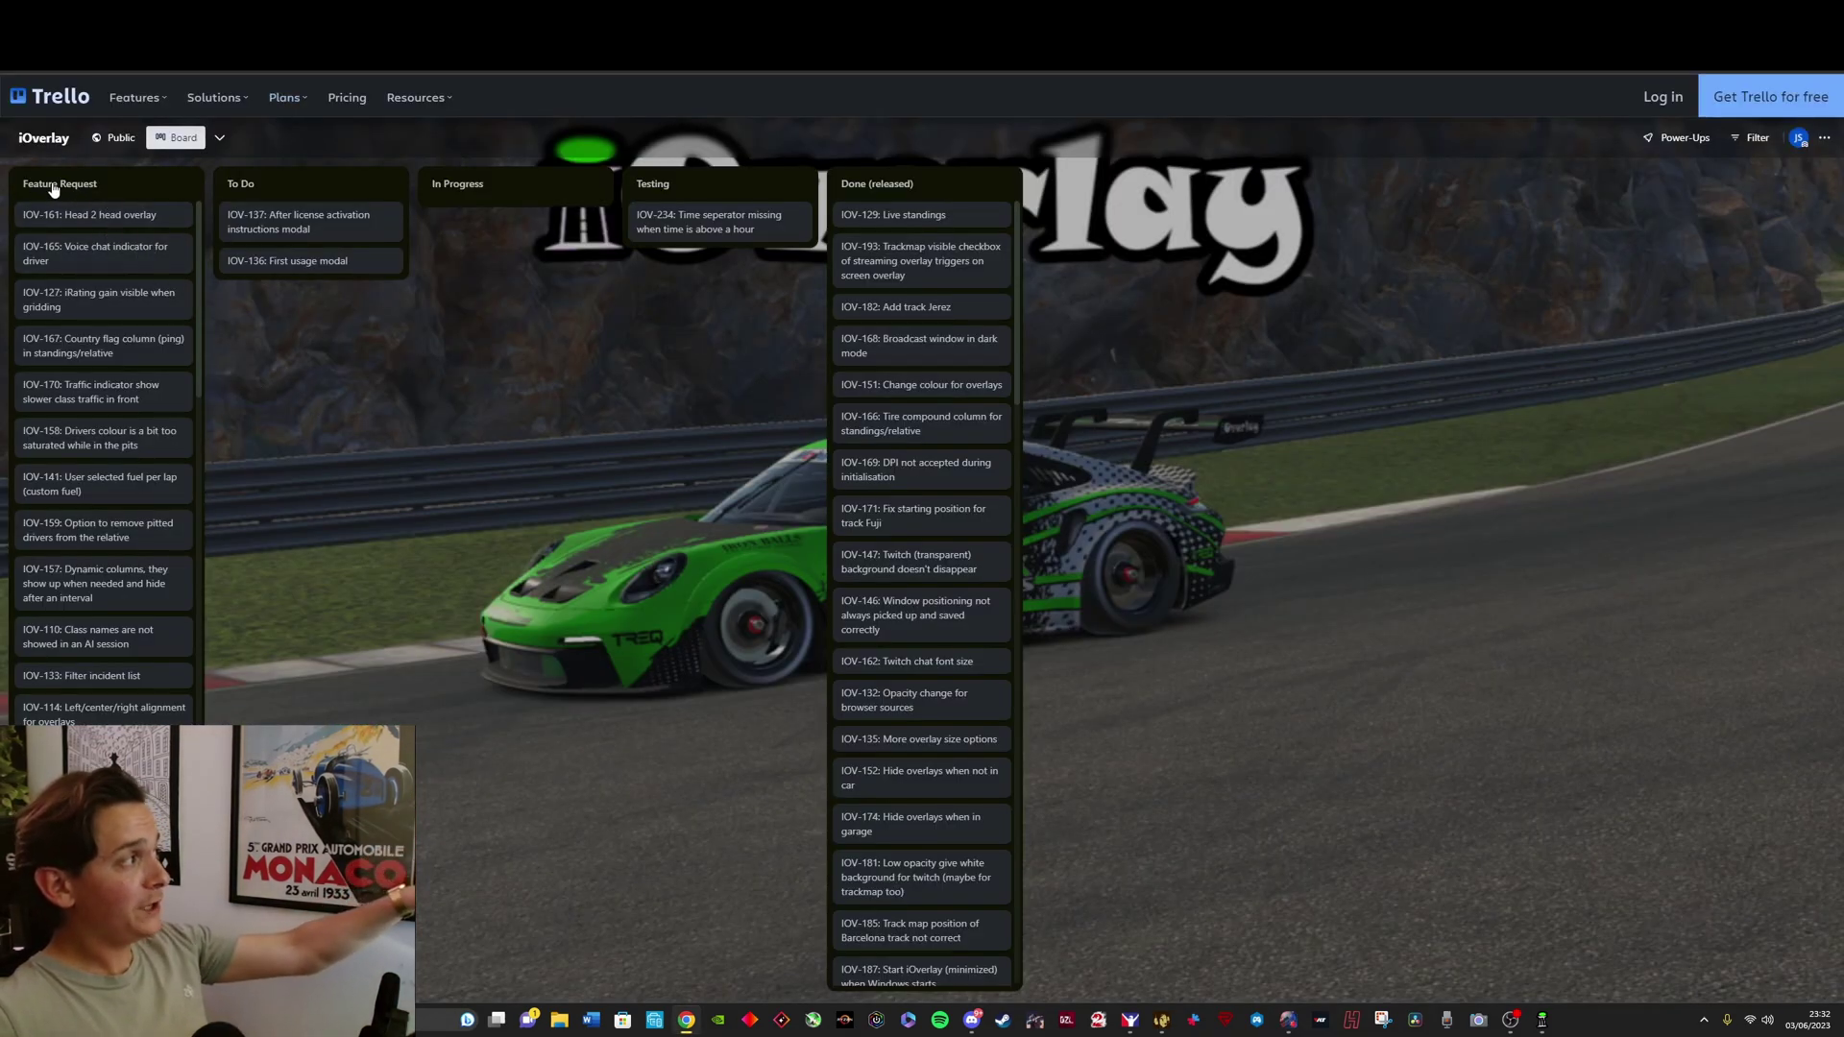
scroll(119, 308, "down", 3)
scroll(119, 315, "down", 10)
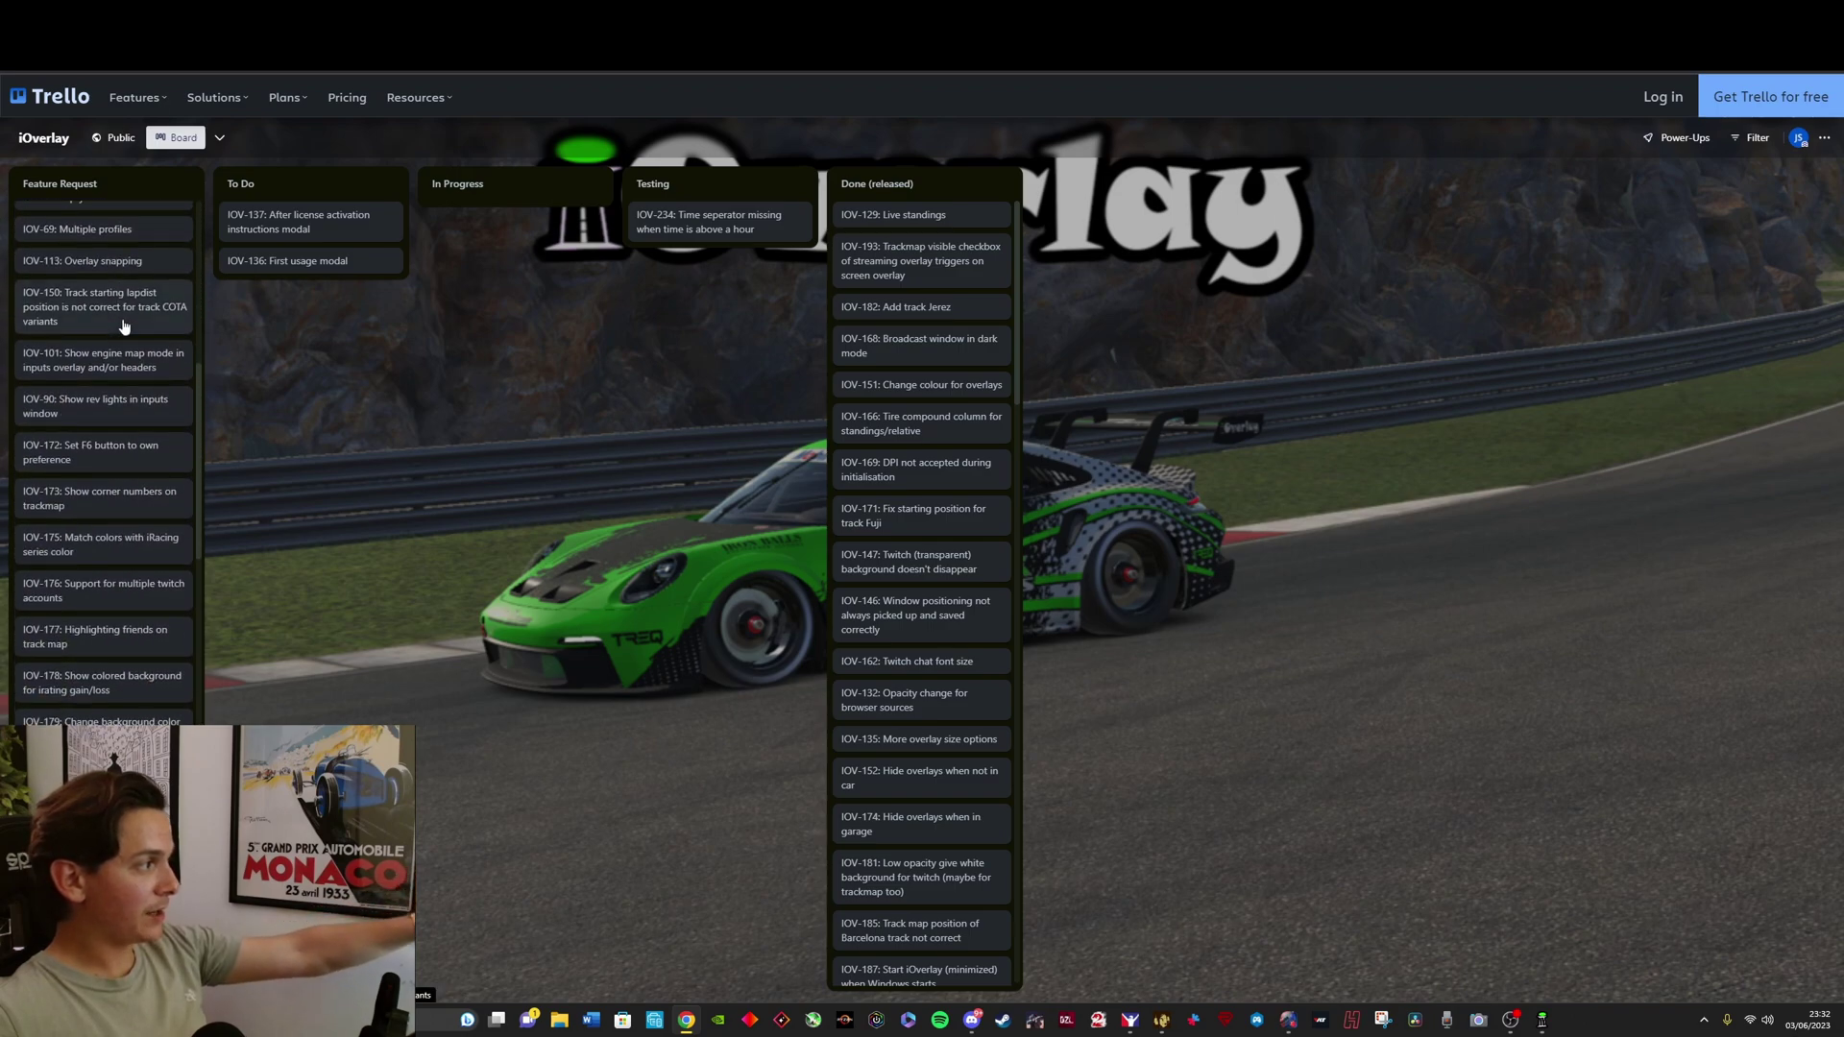
scroll(142, 349, "up", 15)
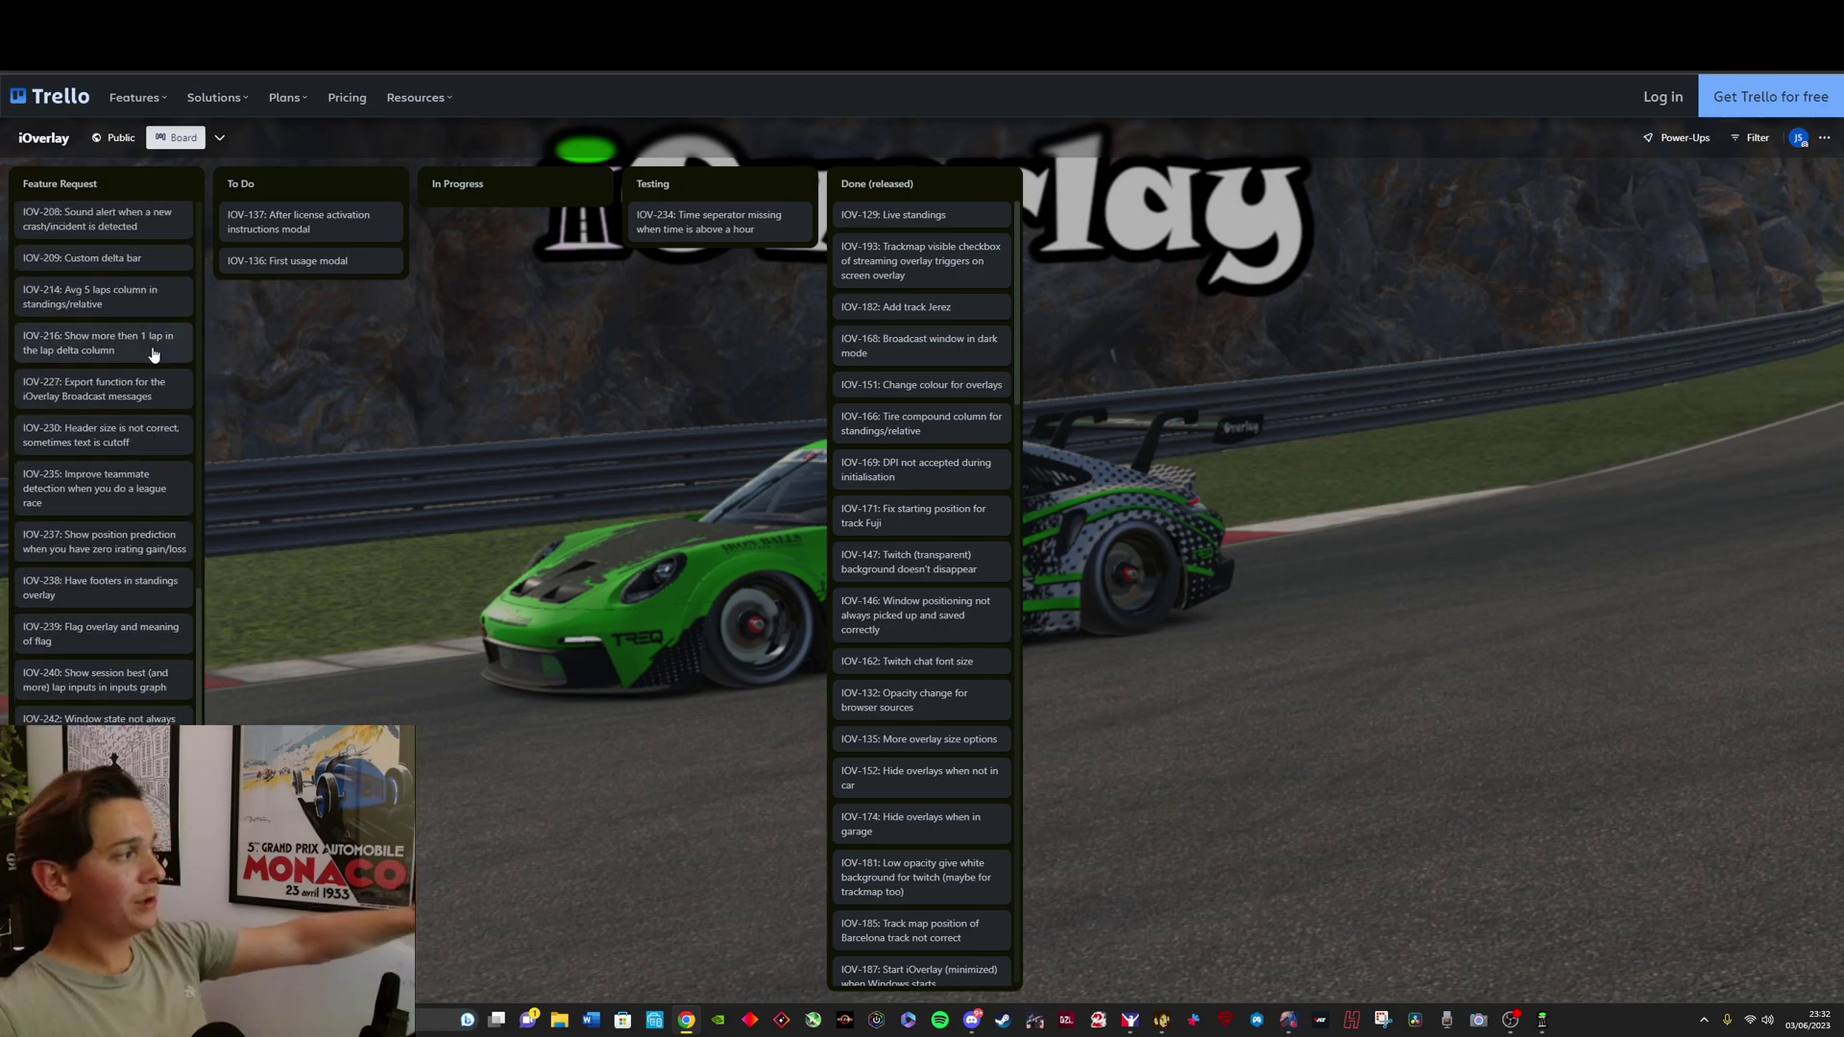